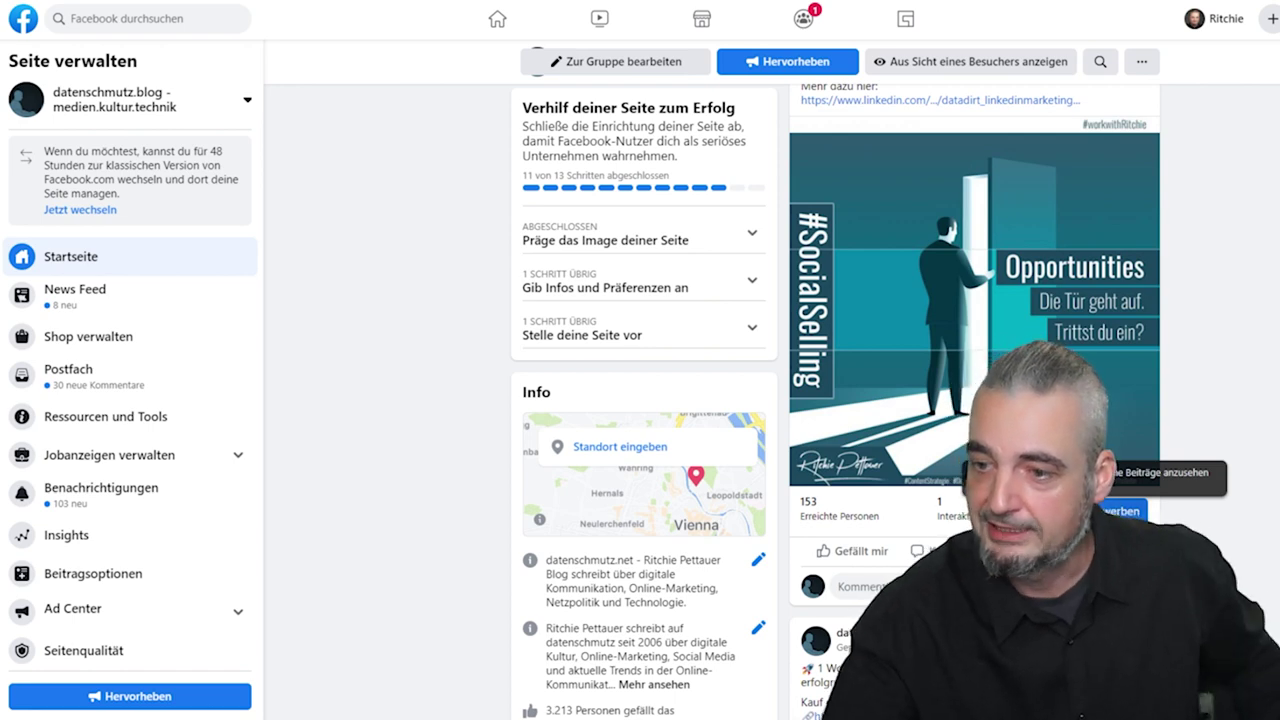
# Open the promotion setup for the #SocialSelling post and review its goal, audience, duration and total budget options
pyautogui.click(1120, 511)
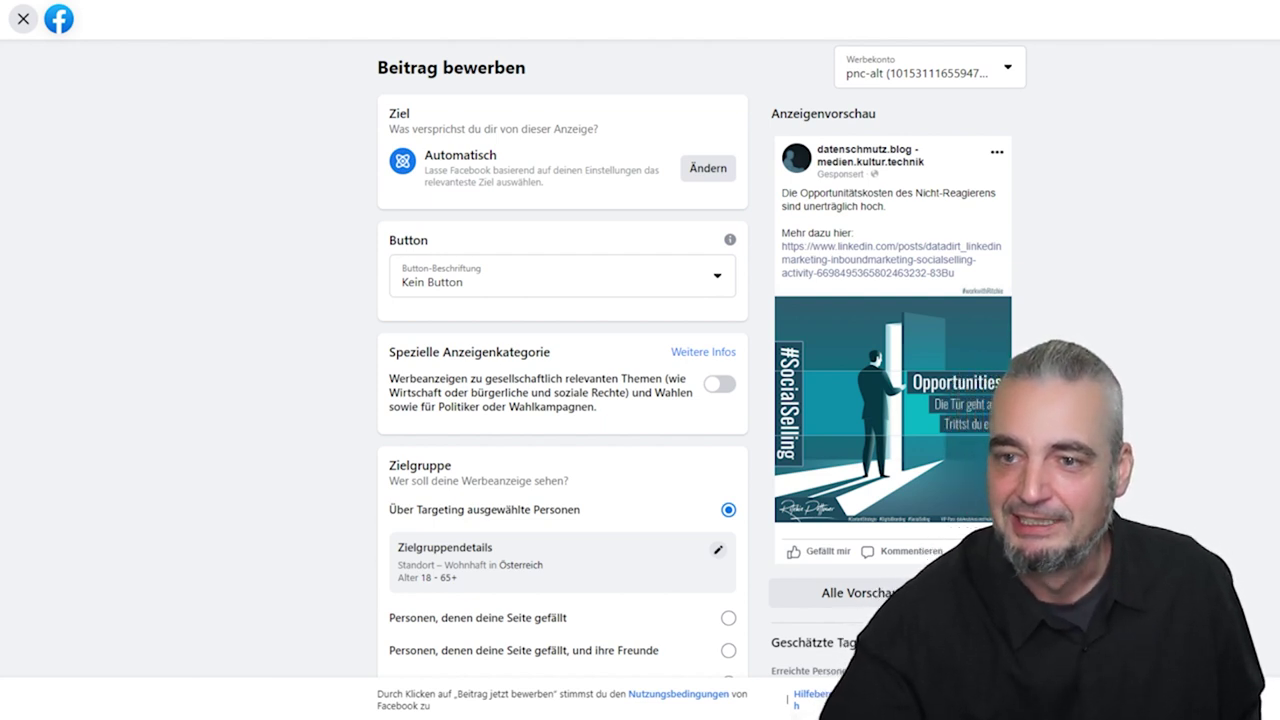
pyautogui.scroll(-3, 562, 400)
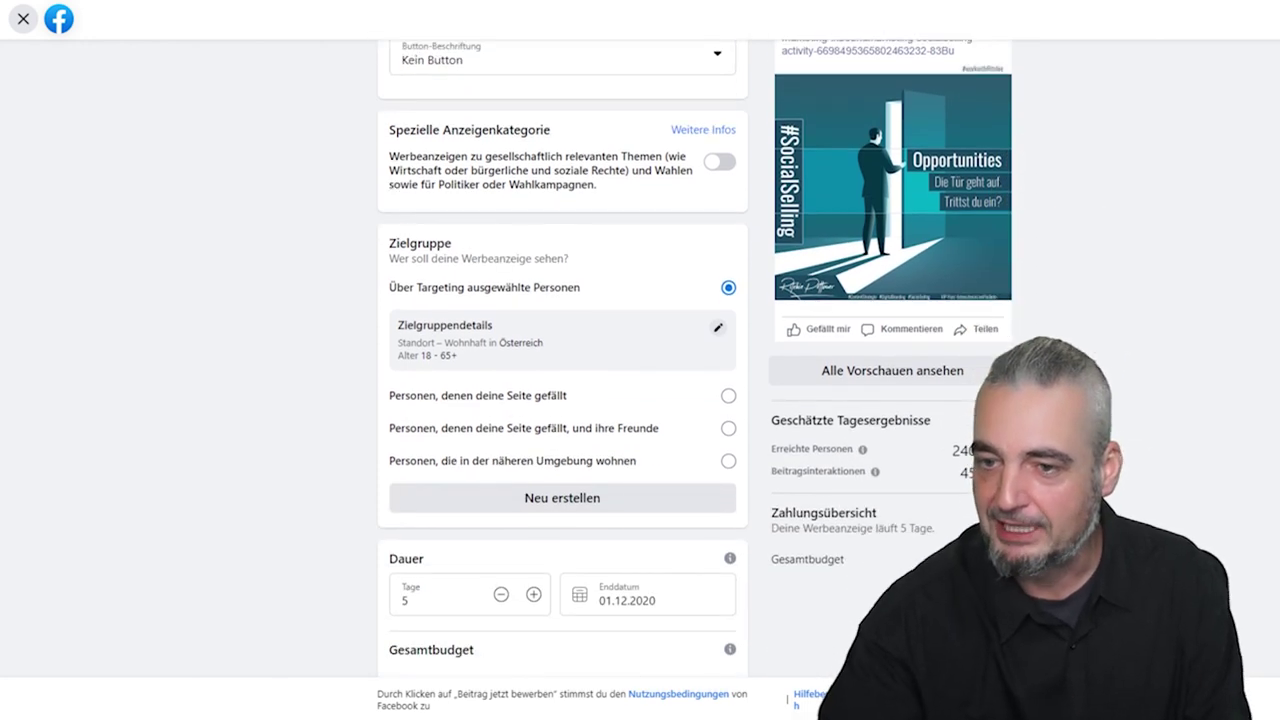
pyautogui.scroll(-3, 562, 400)
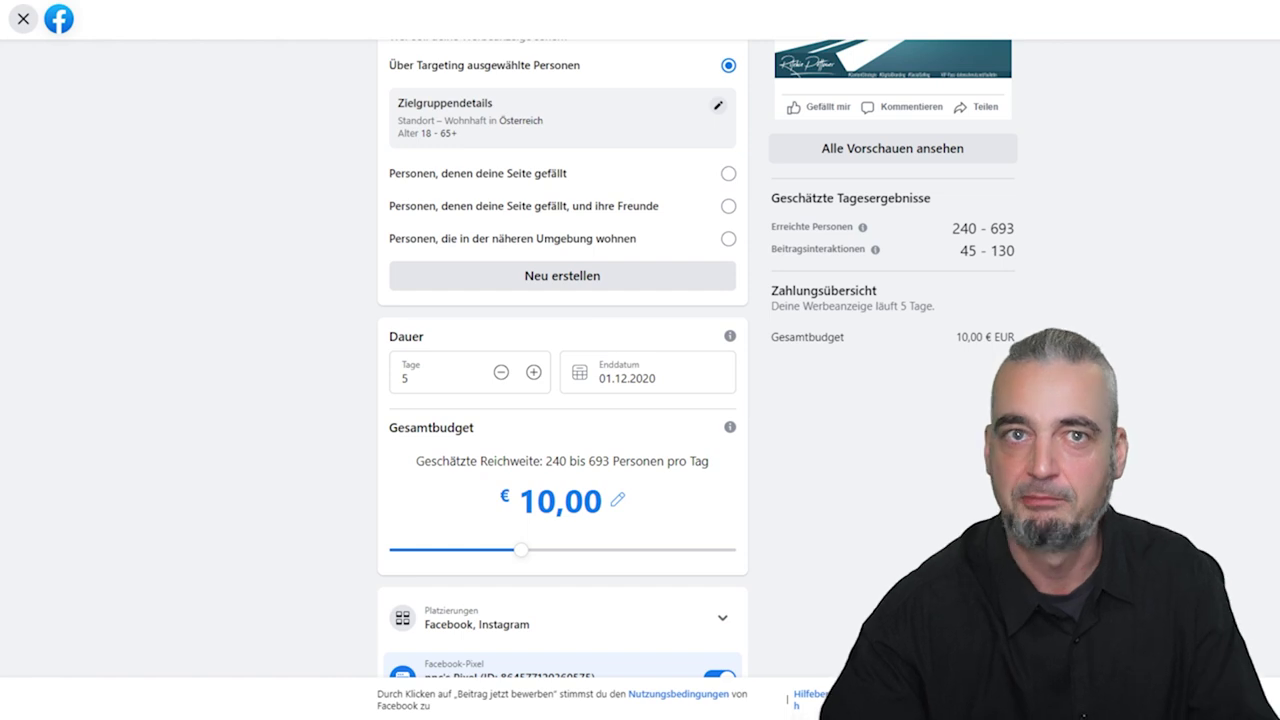
pyautogui.scroll(6, 562, 400)
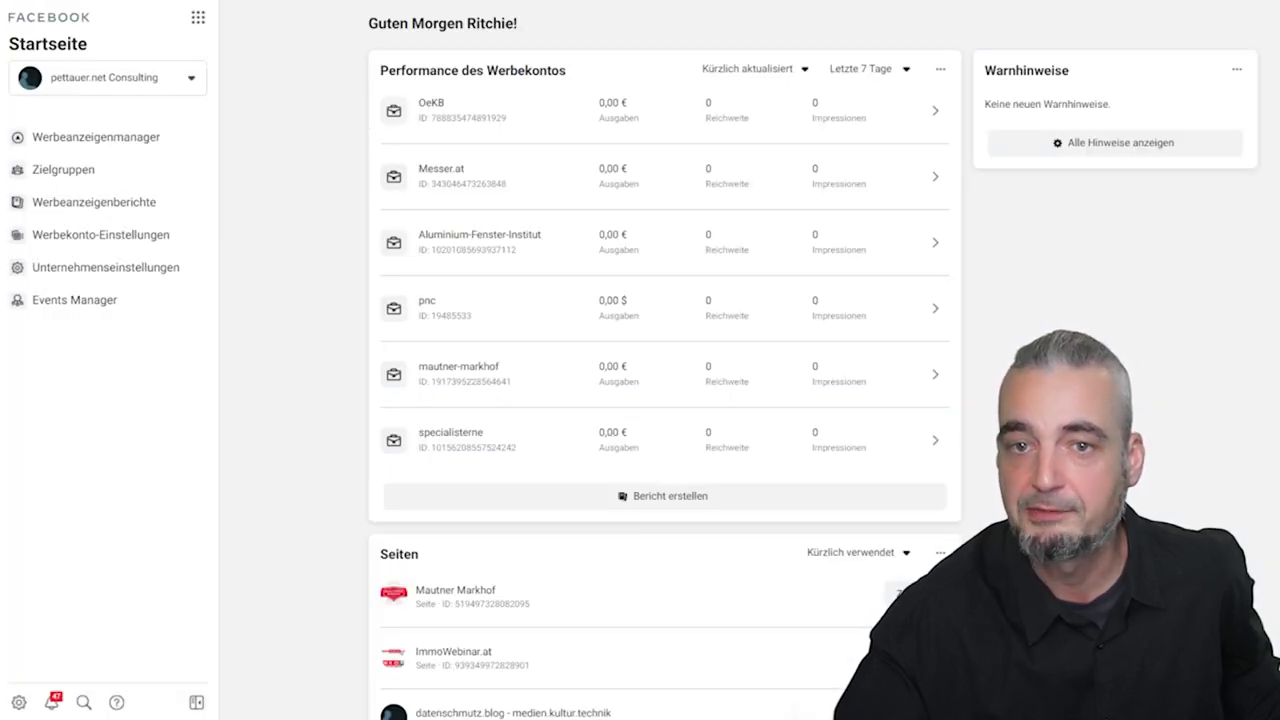
# Go to business.facebook.com and open the pettauer.net Consulting business
pyautogui.write('business.facebook.com')
pyautogui.press('Return')
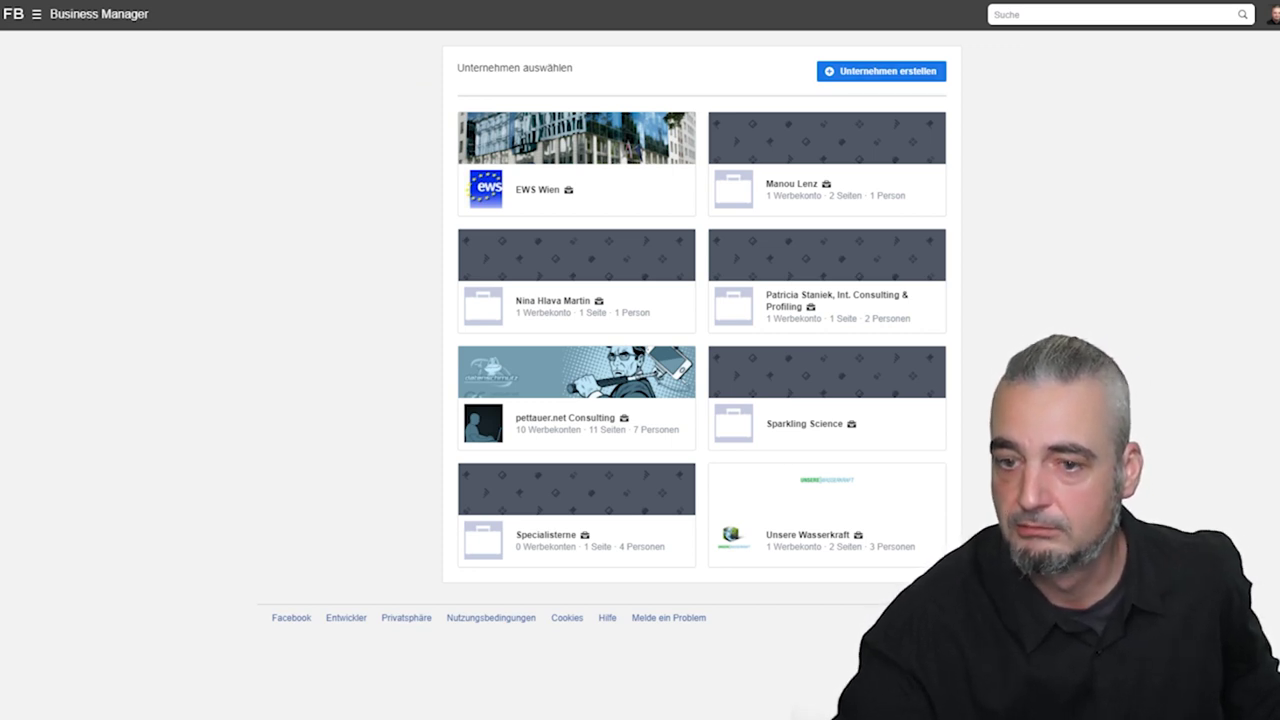
pyautogui.click(565, 417)
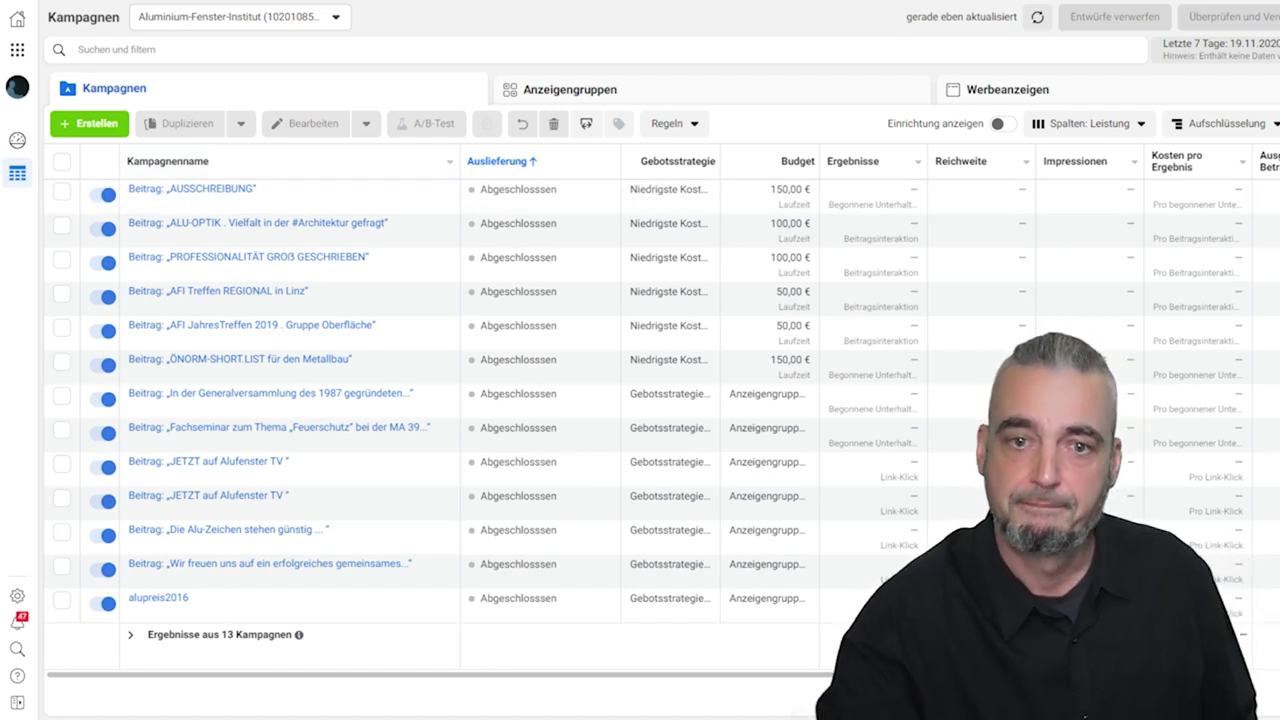
# Create a new campaign with the Traffic objective, leaving the optional names empty
pyautogui.click(90, 123)
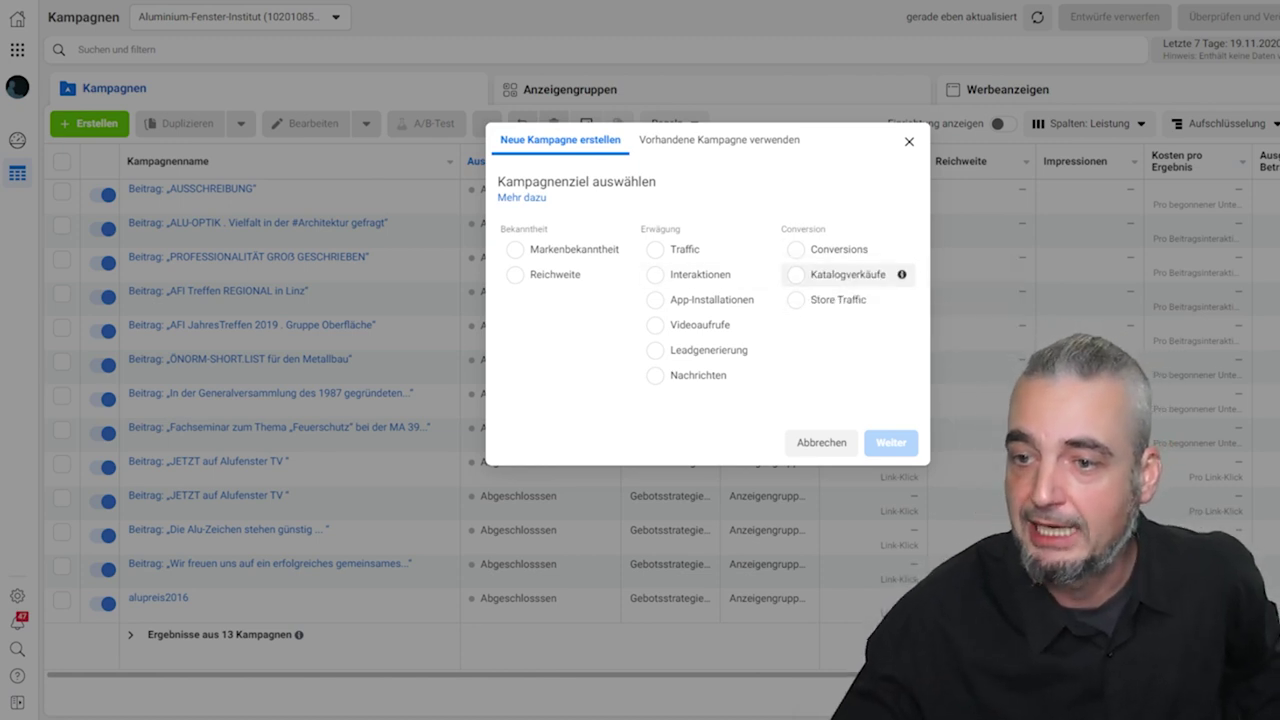
pyautogui.click(685, 249)
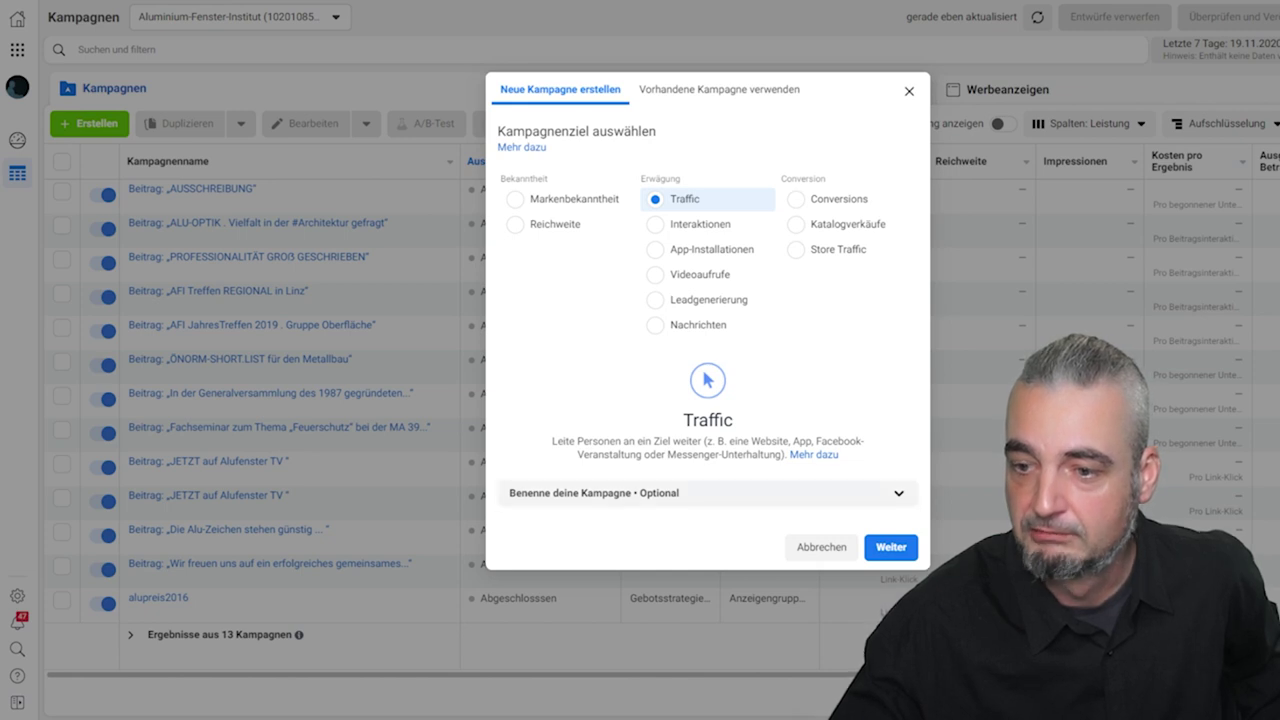
pyautogui.click(898, 493)
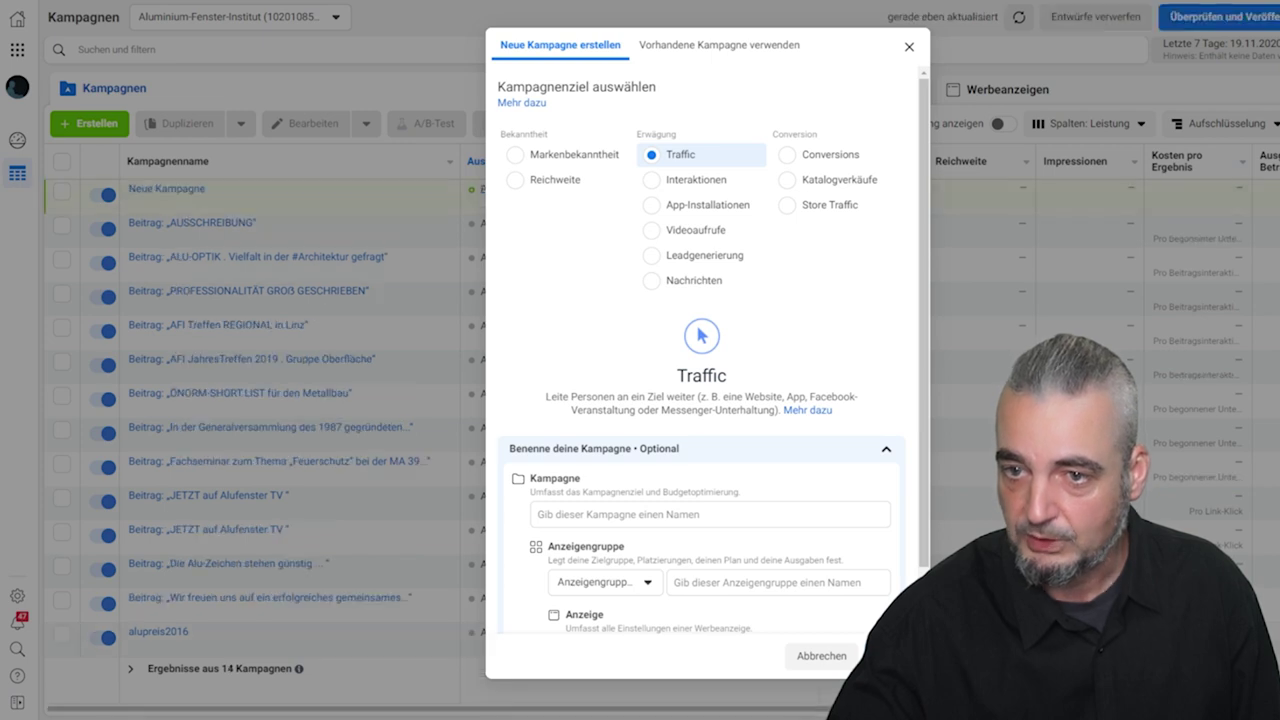
pyautogui.click(878, 656)
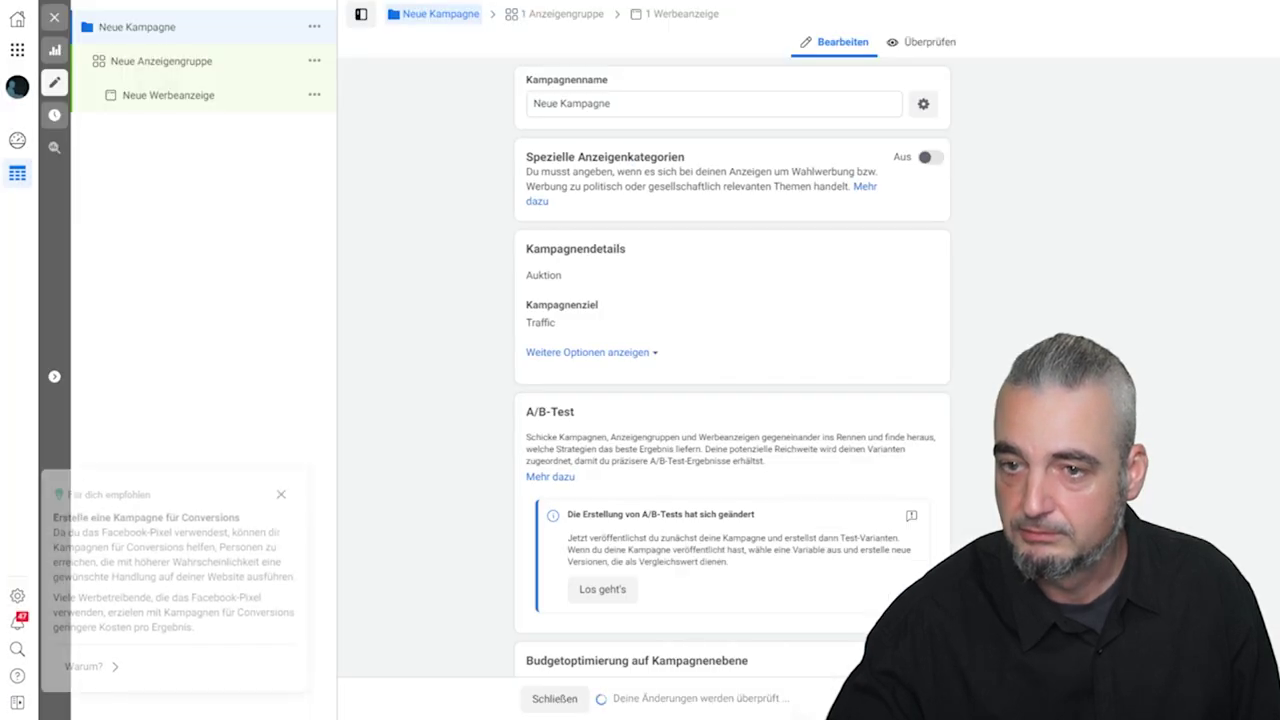
# Rename the new campaign to Testkampagne
pyautogui.tripleClick(615, 100)
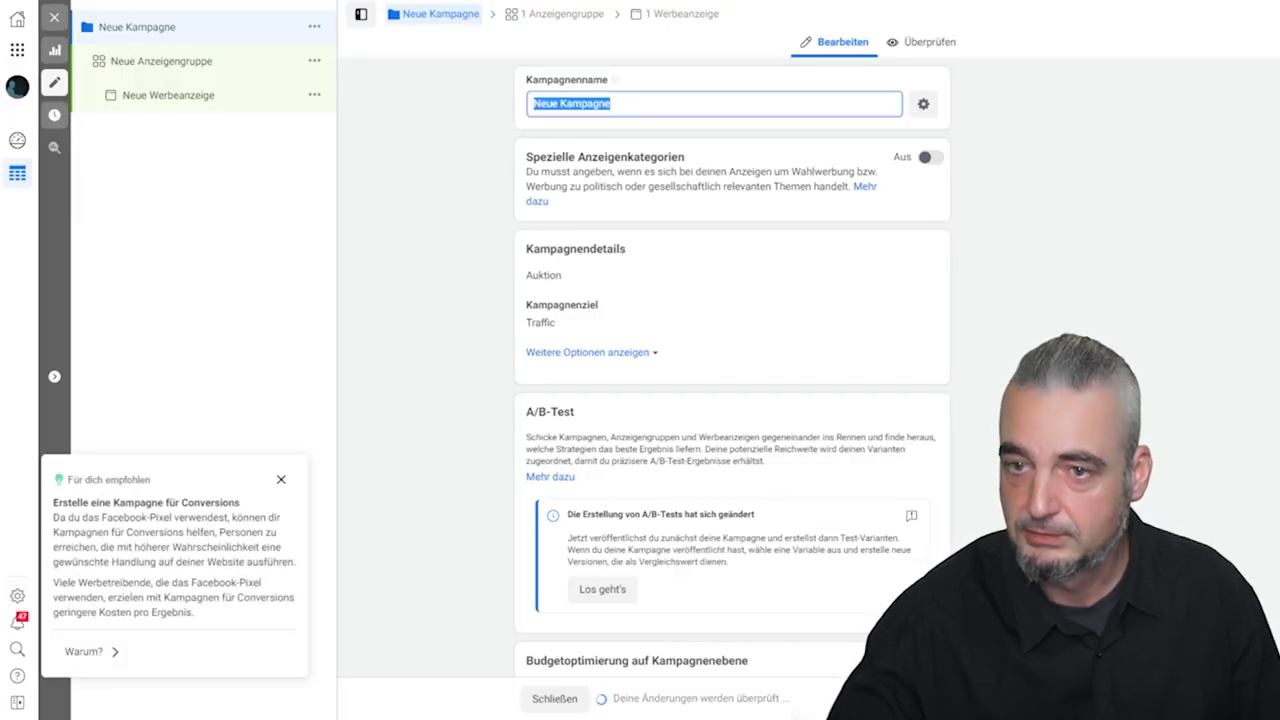
pyautogui.write('Test')
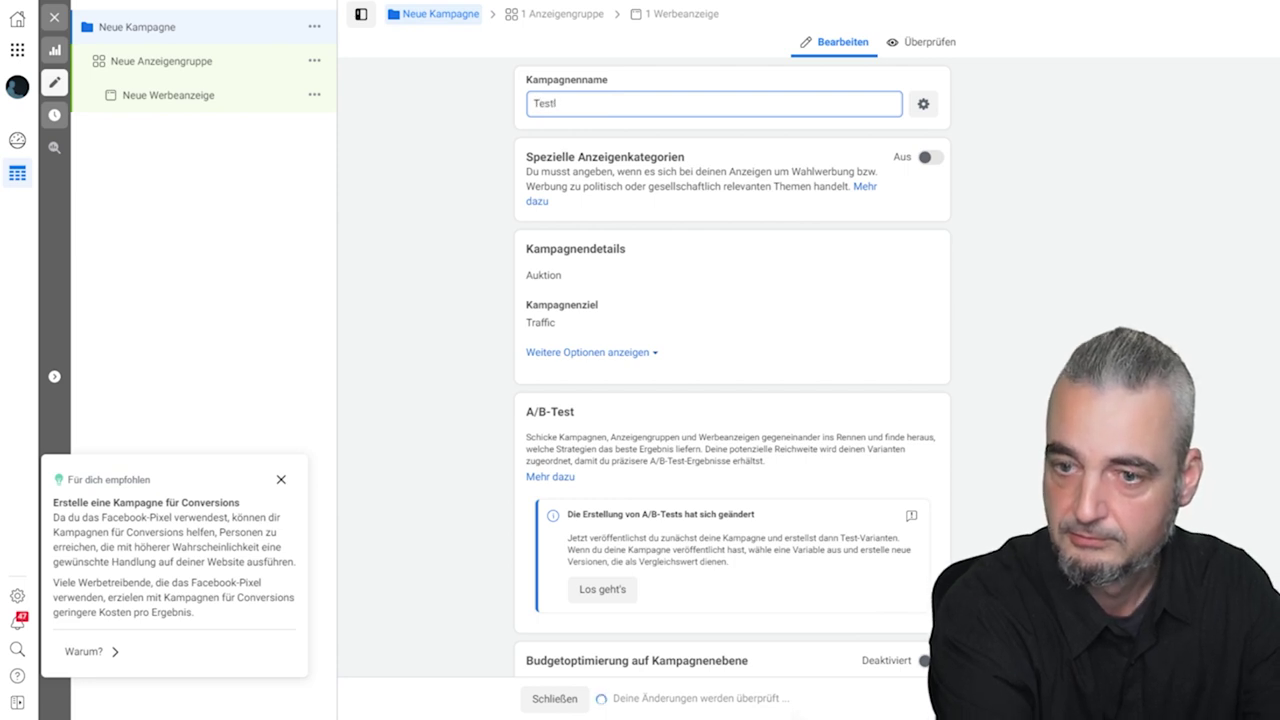
pyautogui.write('mpagne')
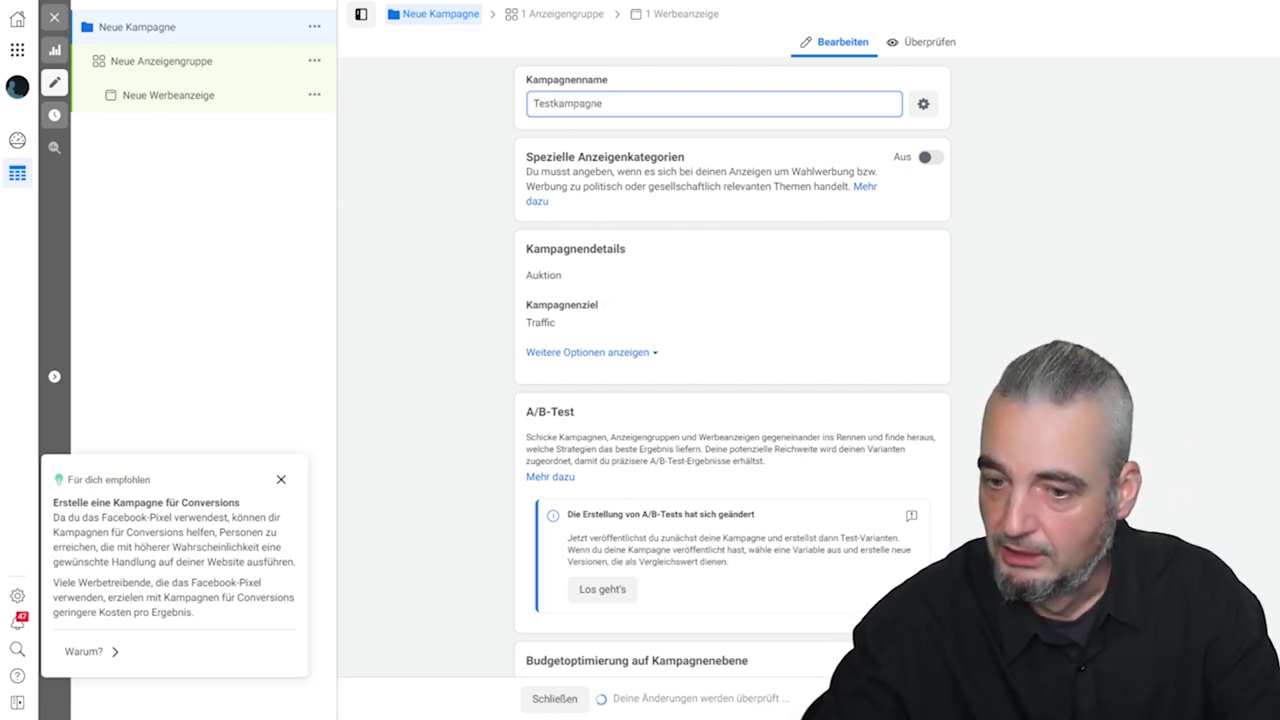
pyautogui.scroll(-1, 732, 380)
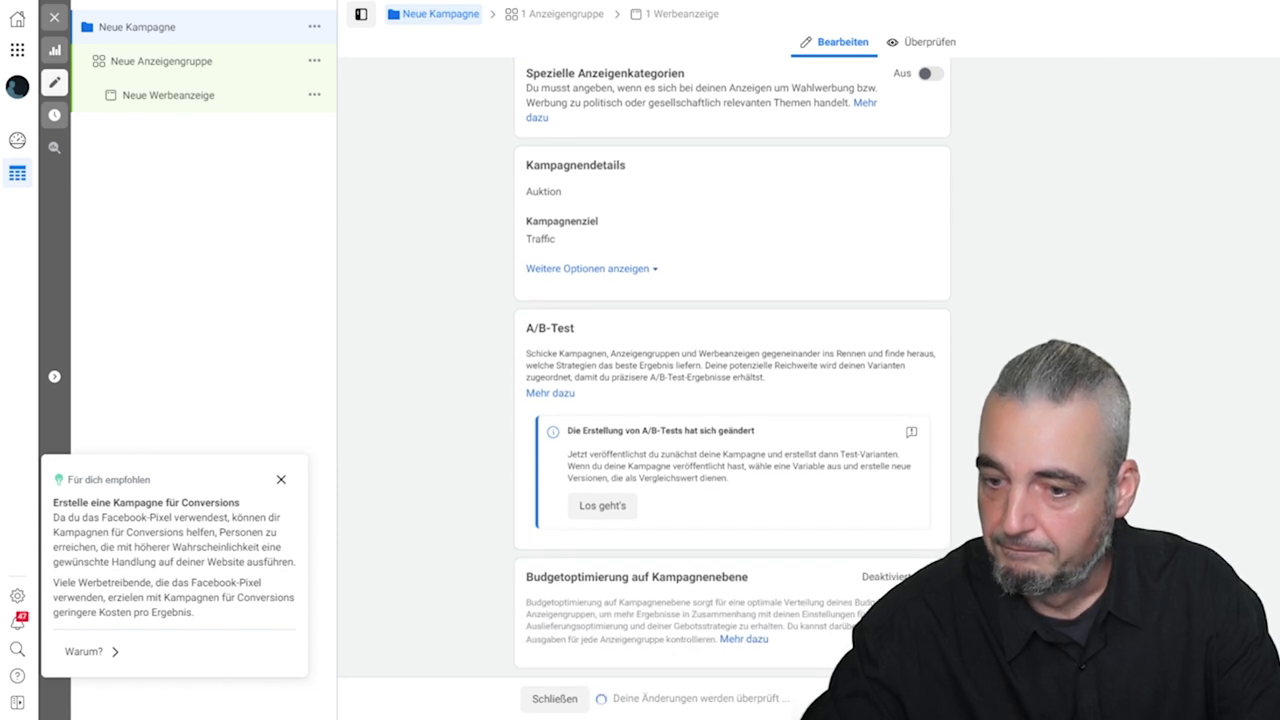
pyautogui.scroll(1, 732, 380)
pyautogui.scroll(-1, 732, 380)
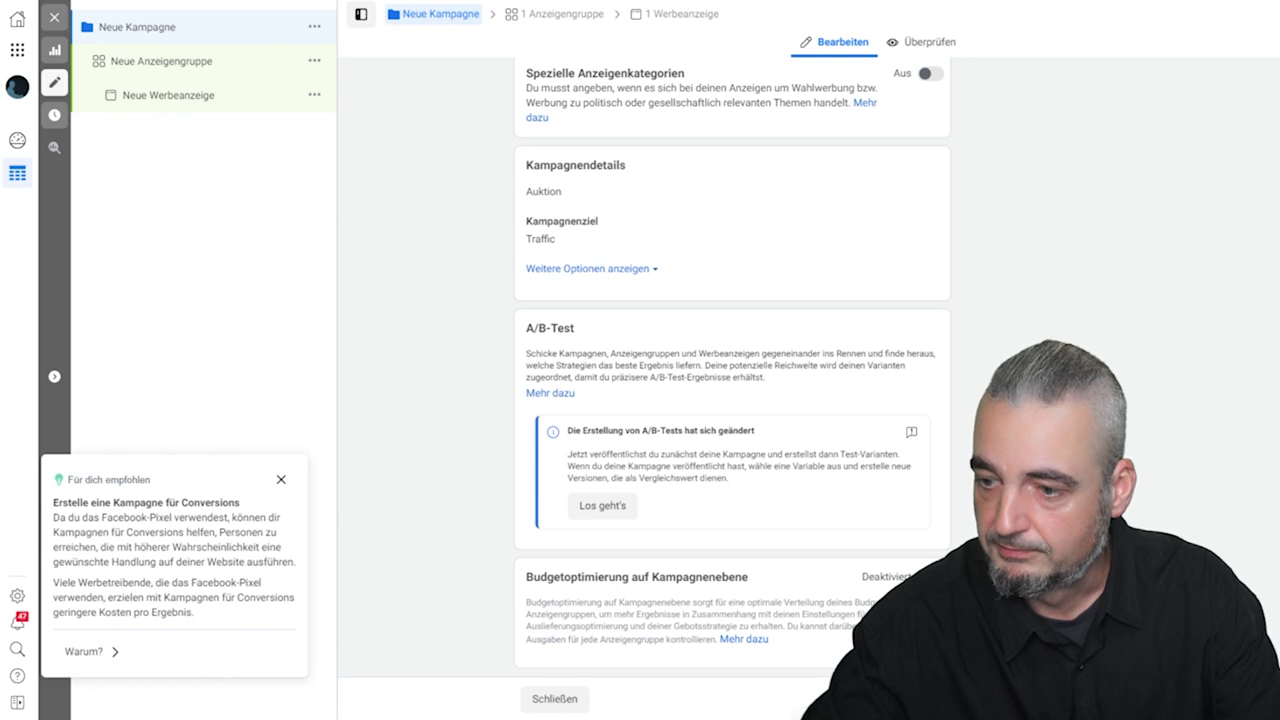
# Open the campaign's ad set and examine its traffic destination, budget, schedule, audience settings and potential reach
pyautogui.click(161, 61)
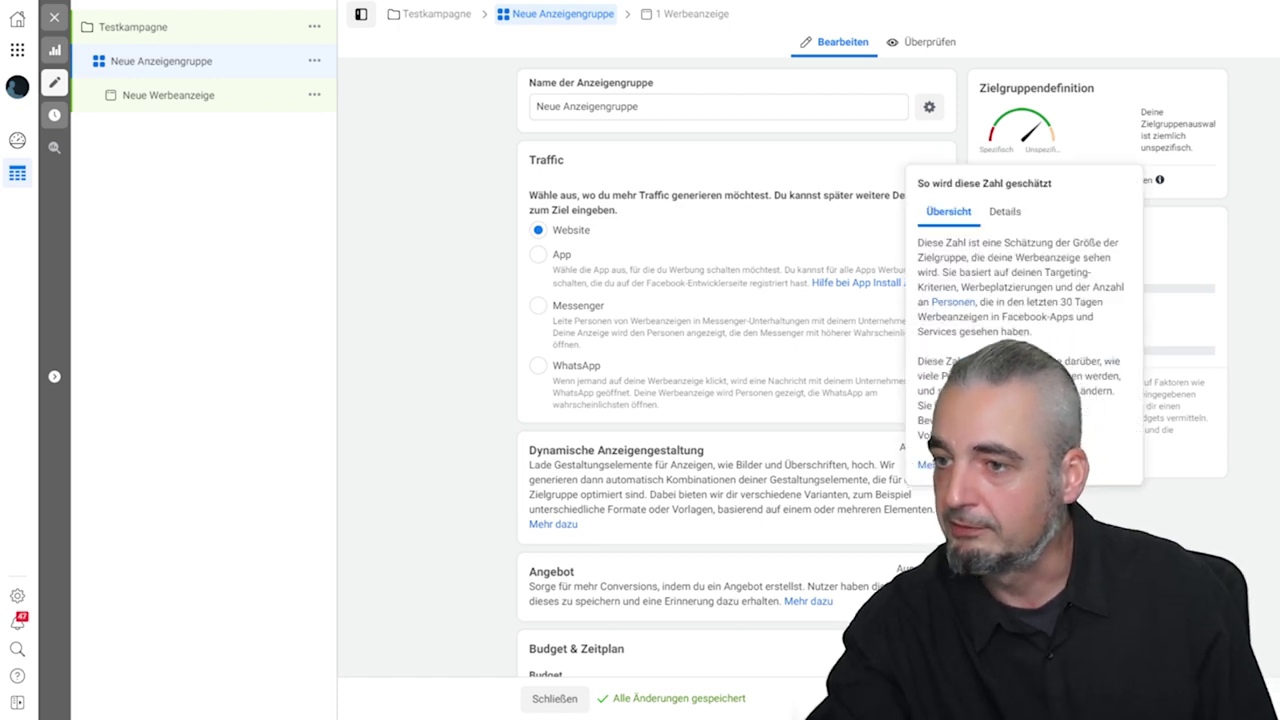
pyautogui.scroll(-3, 736, 400)
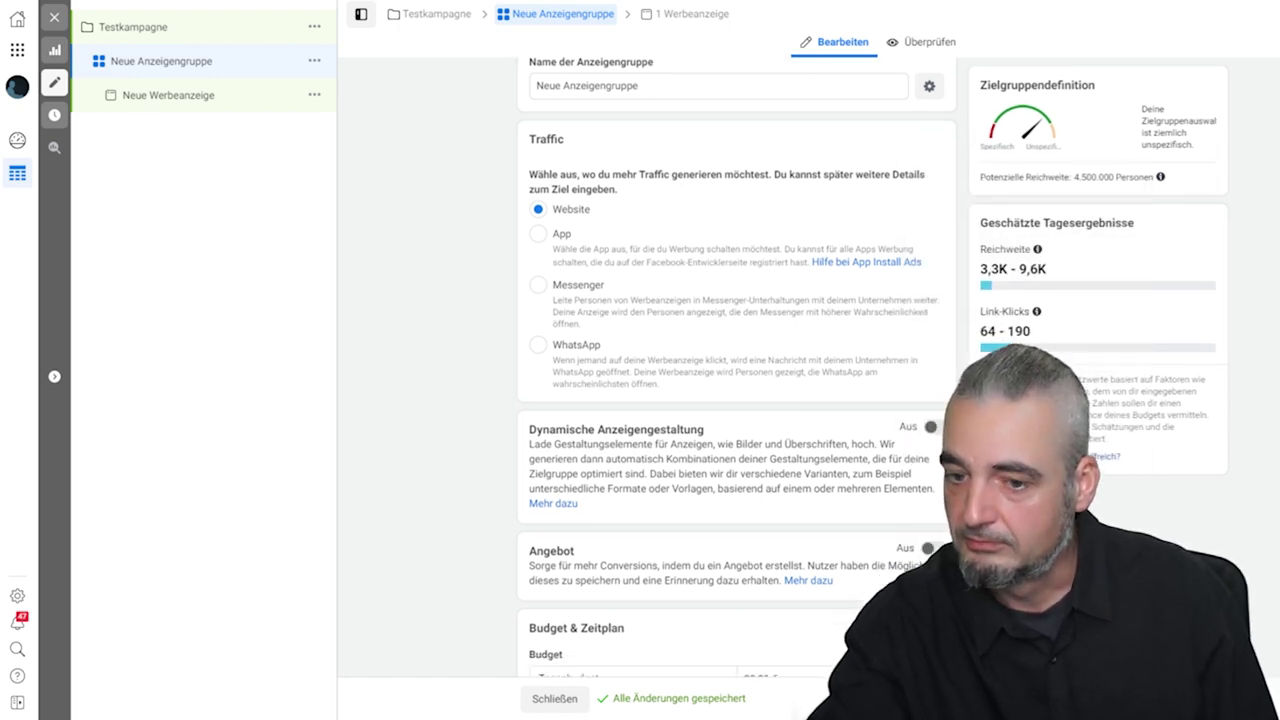
pyautogui.scroll(-3, 736, 400)
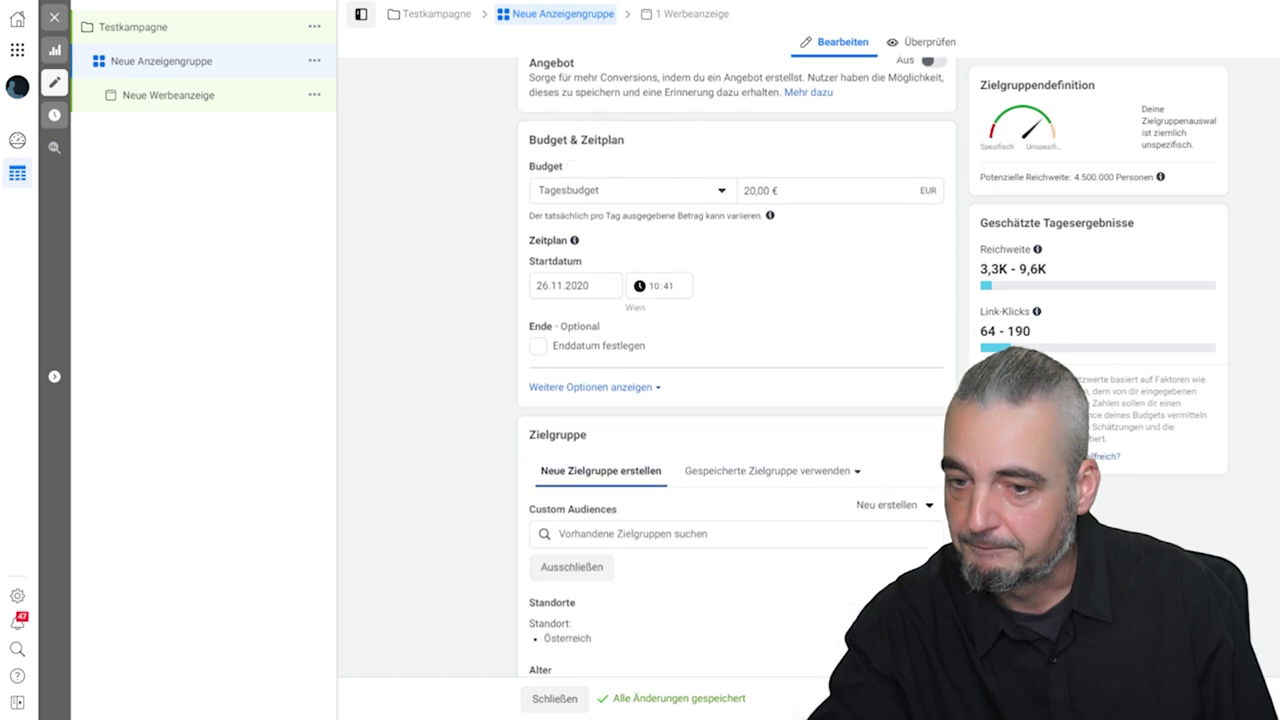
pyautogui.scroll(4, 736, 400)
pyautogui.scroll(-4, 736, 400)
pyautogui.scroll(-2, 736, 400)
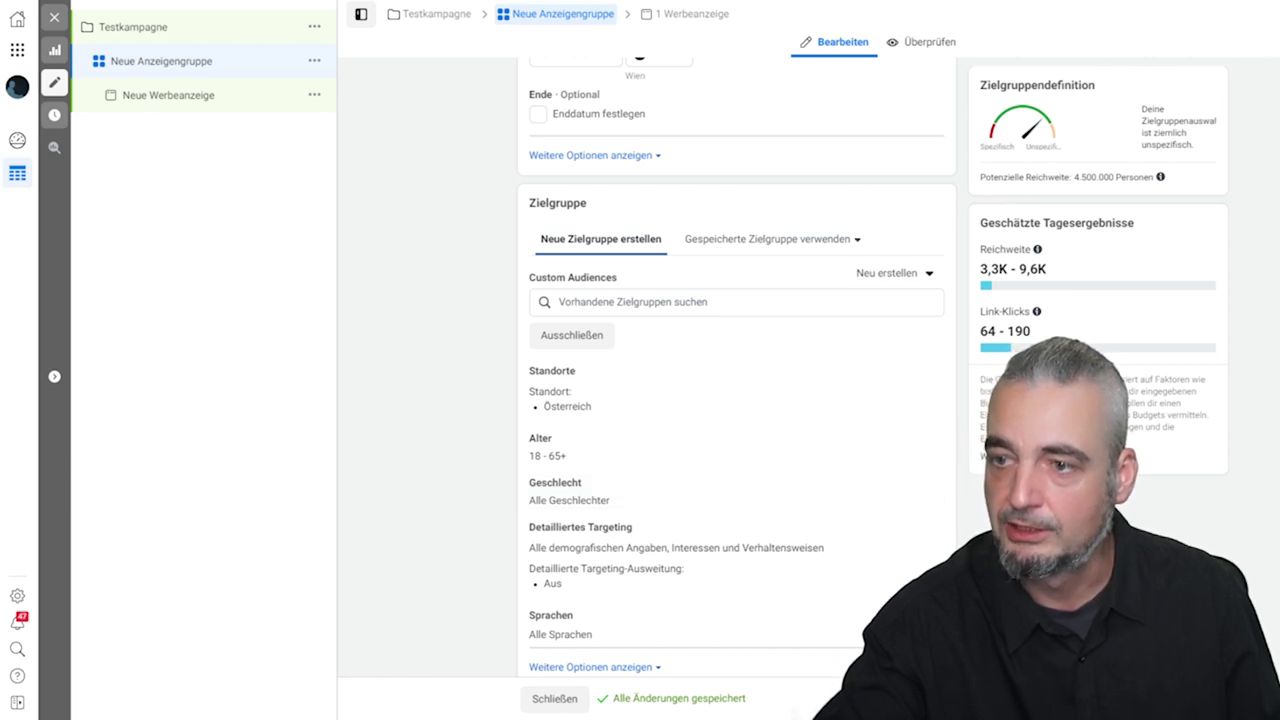
pyautogui.moveTo(1073, 177); pyautogui.dragTo(1154, 177)
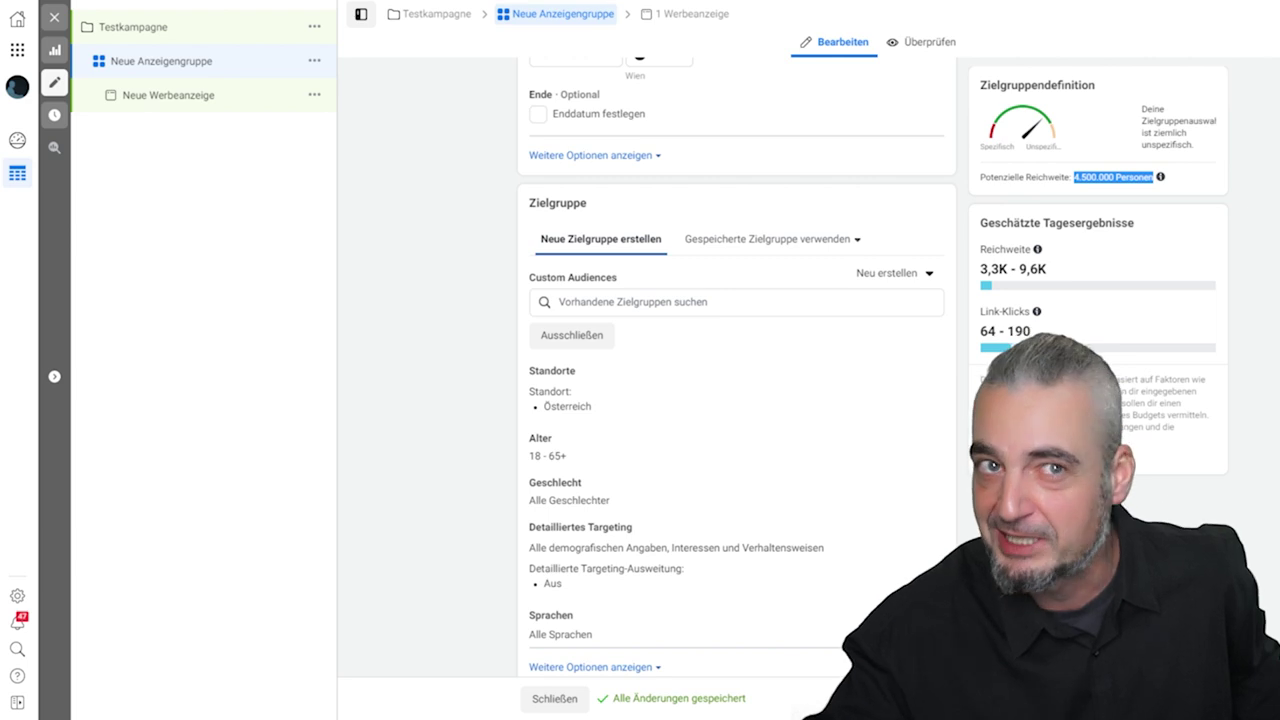
# Enable an end date in the ad set's schedule and set it to 30.11.2020
pyautogui.scroll(12, 737, 365)
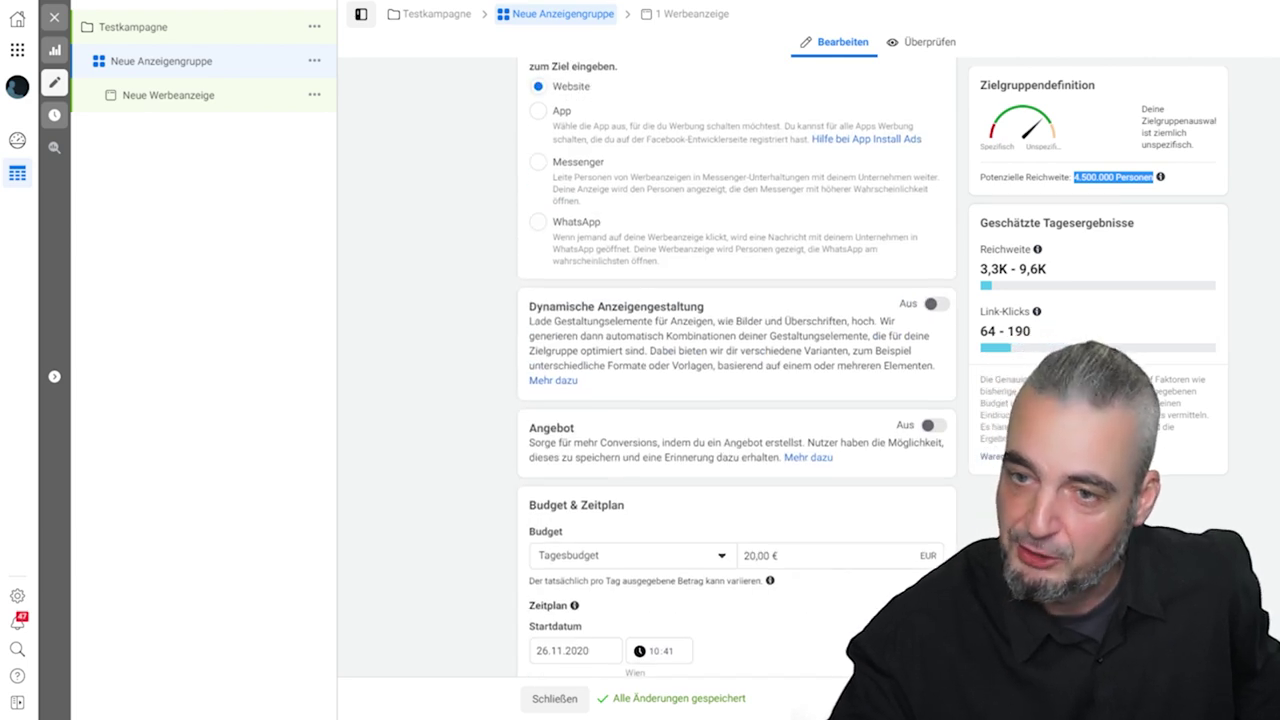
pyautogui.scroll(-3, 737, 365)
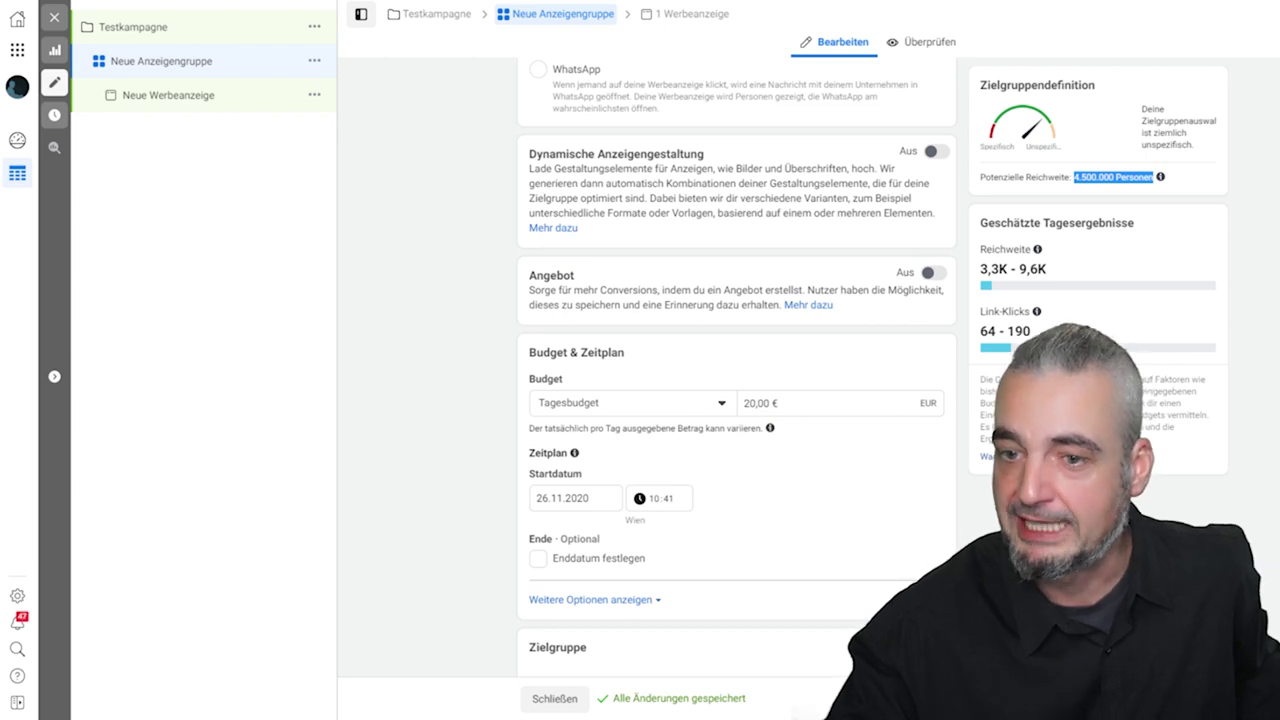
pyautogui.scroll(-1, 737, 365)
pyautogui.scroll(-2, 737, 365)
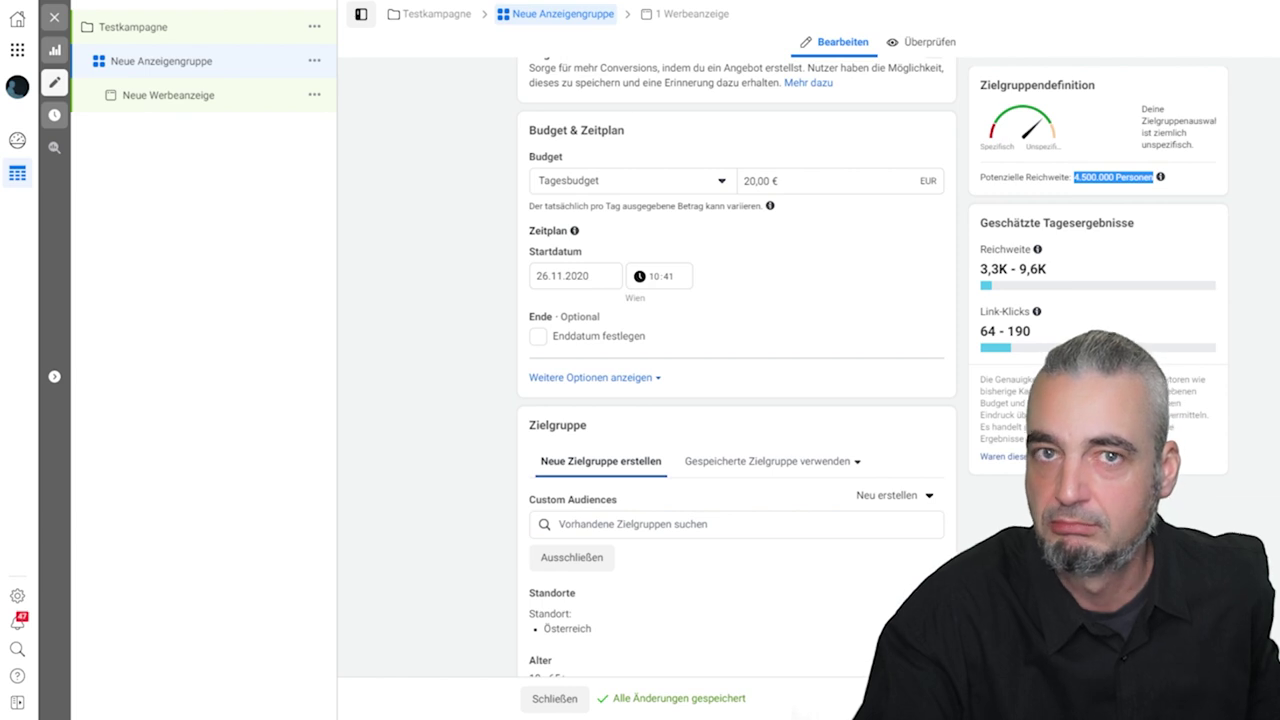
pyautogui.click(538, 336)
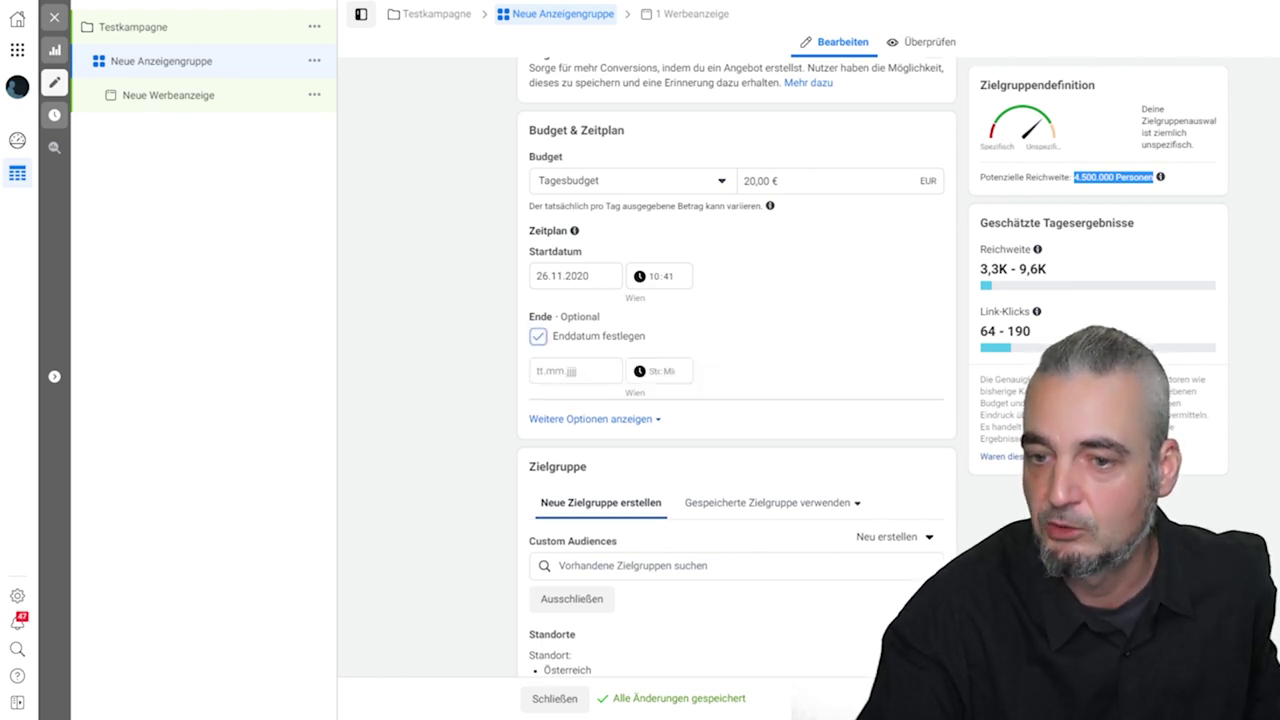
pyautogui.click(575, 371)
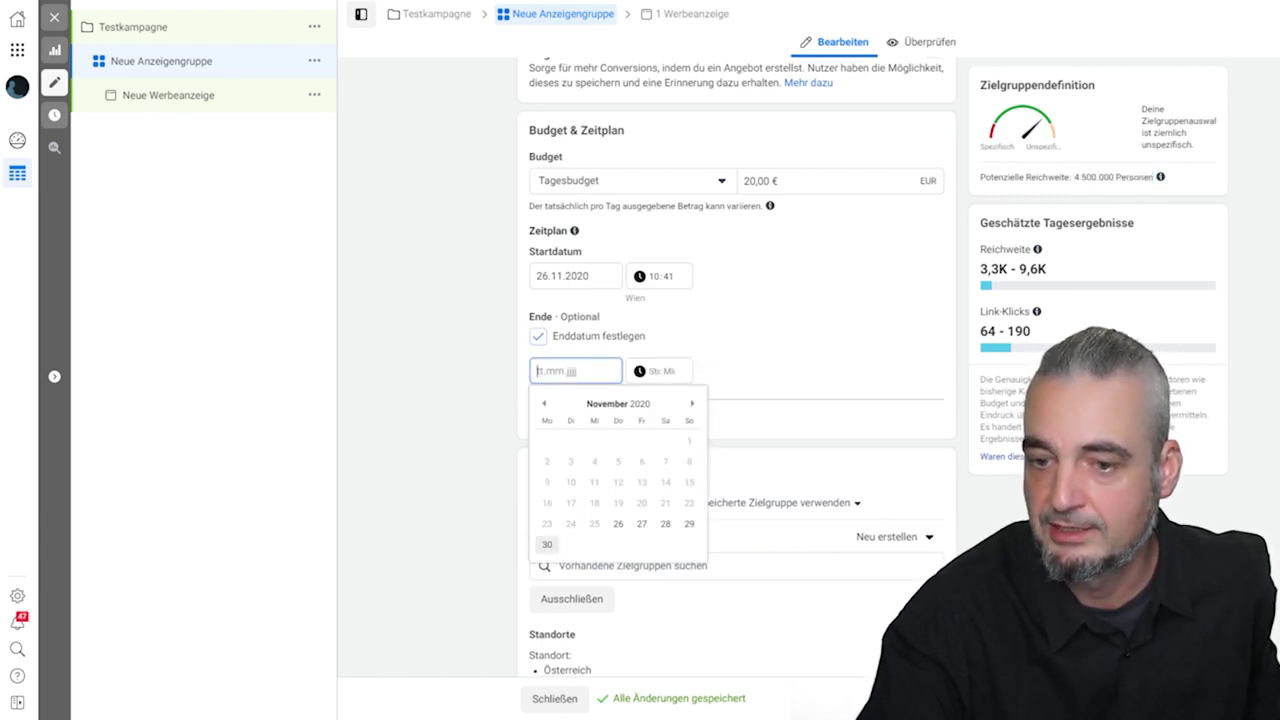
pyautogui.click(547, 544)
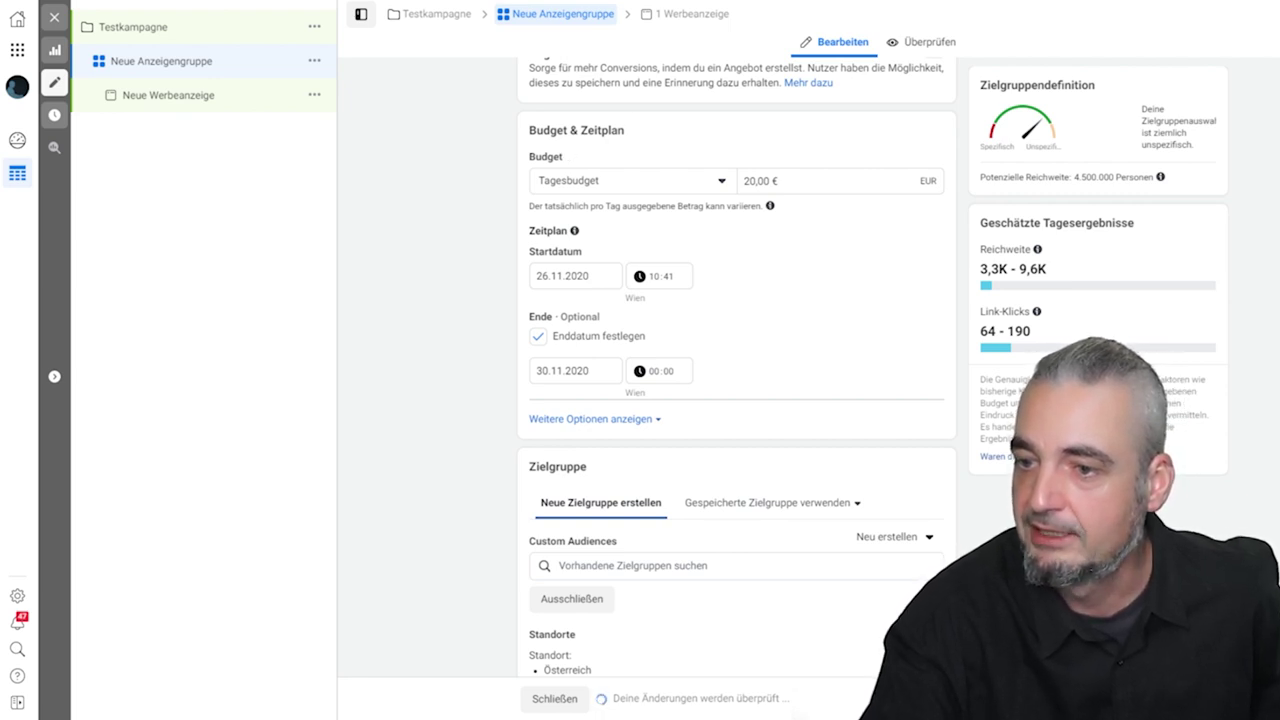
# Examine the estimated daily reach and link clicks, and view the available budget types without changing the daily budget
pyautogui.moveTo(980, 269); pyautogui.dragTo(1046, 269)
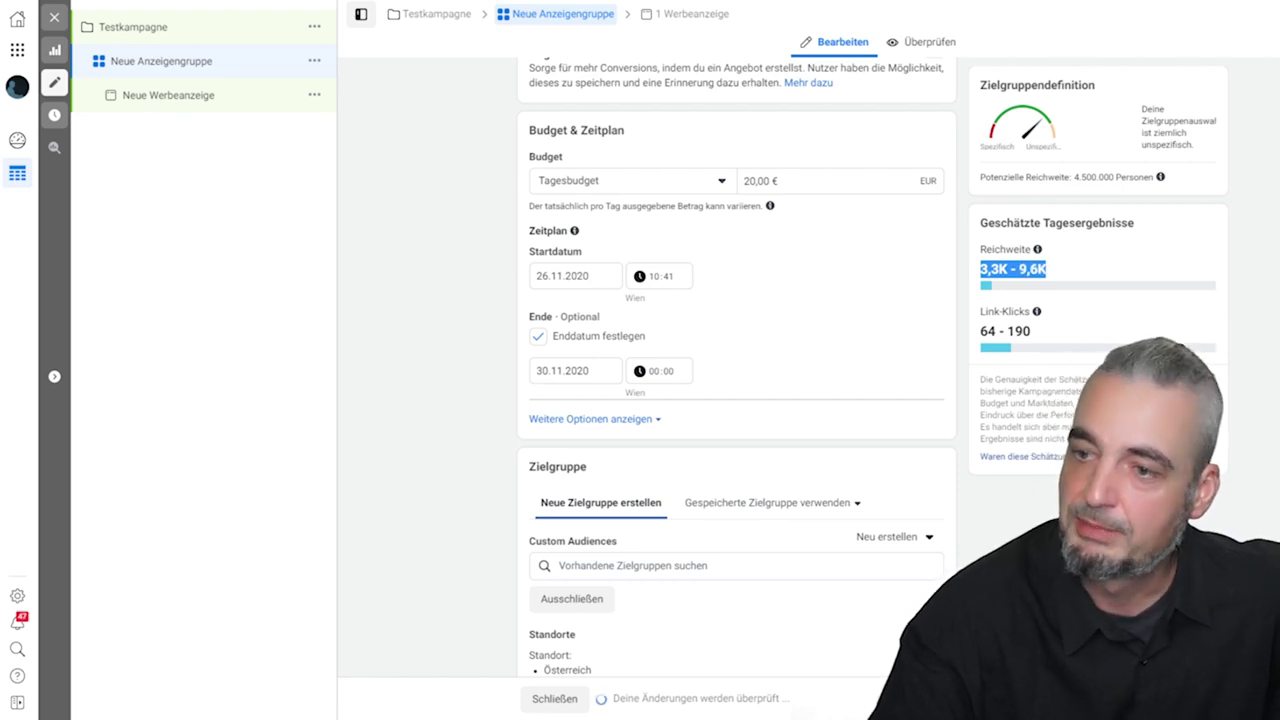
pyautogui.moveTo(980, 331); pyautogui.dragTo(1030, 331)
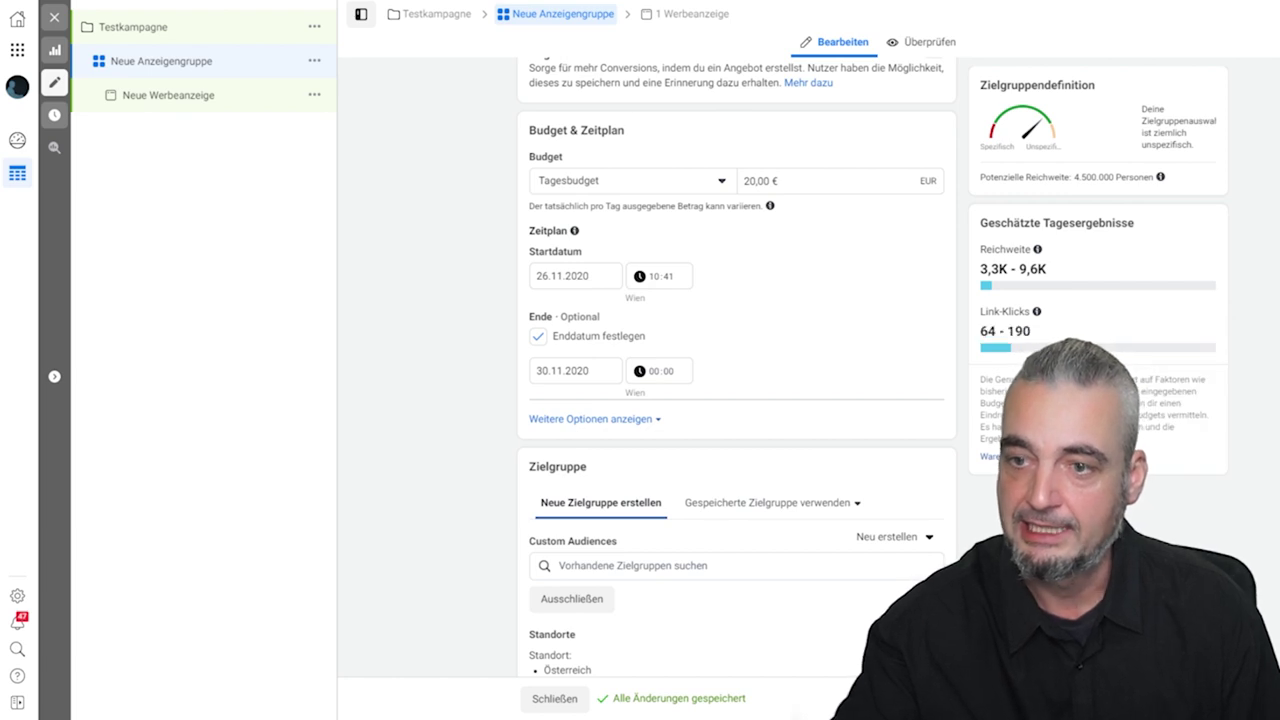
pyautogui.click(630, 180)
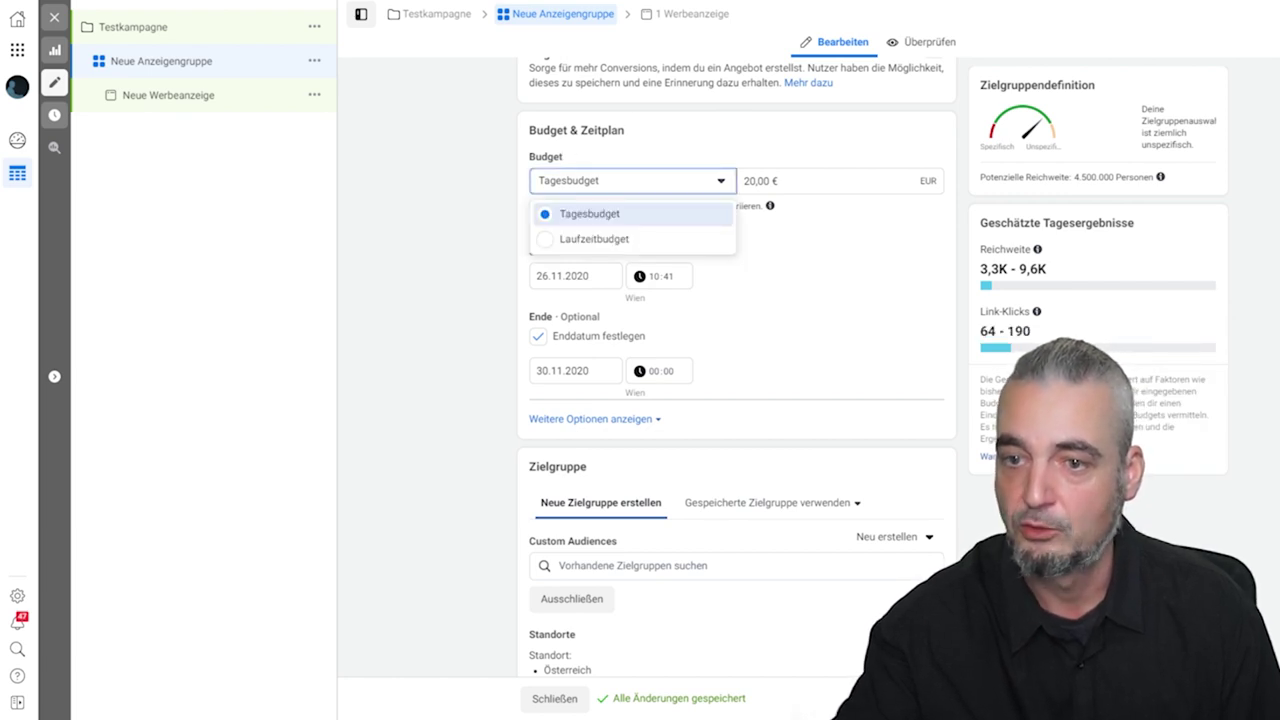
pyautogui.press('Escape')
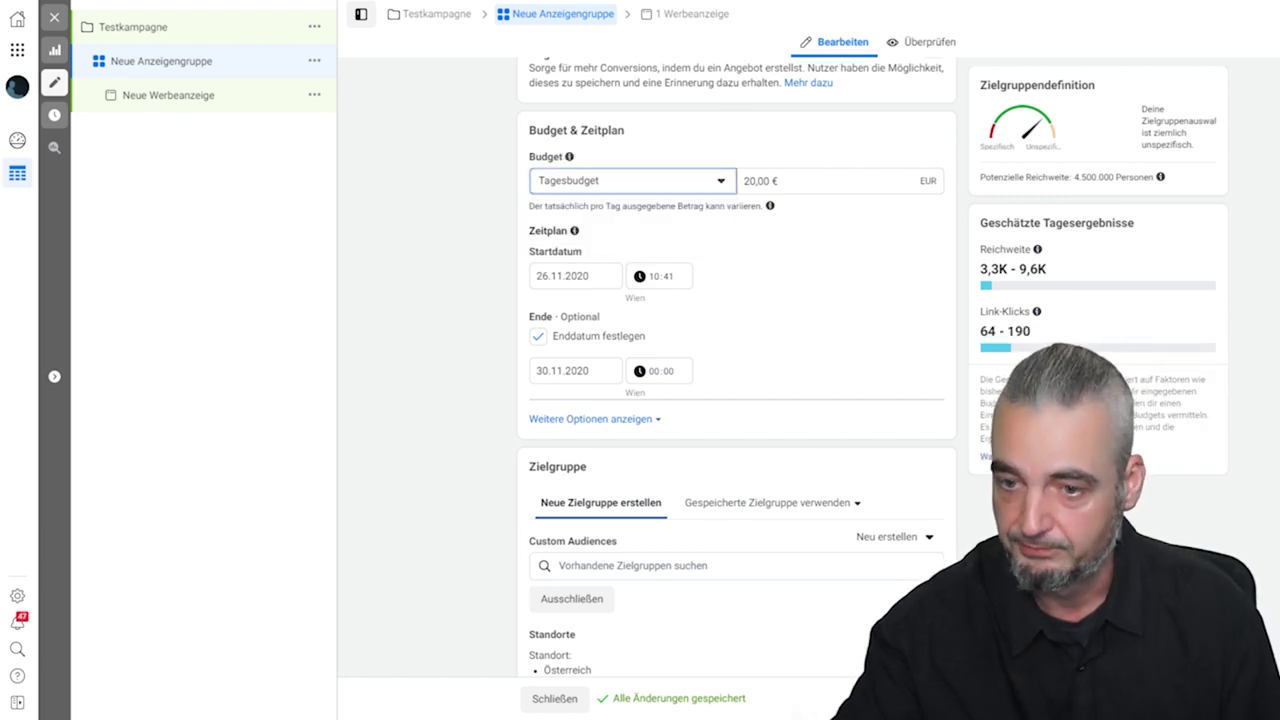
# Open the audience's detailed targeting for editing and search for the interest schweißen
pyautogui.scroll(-3, 737, 367)
pyautogui.scroll(-4, 737, 285)
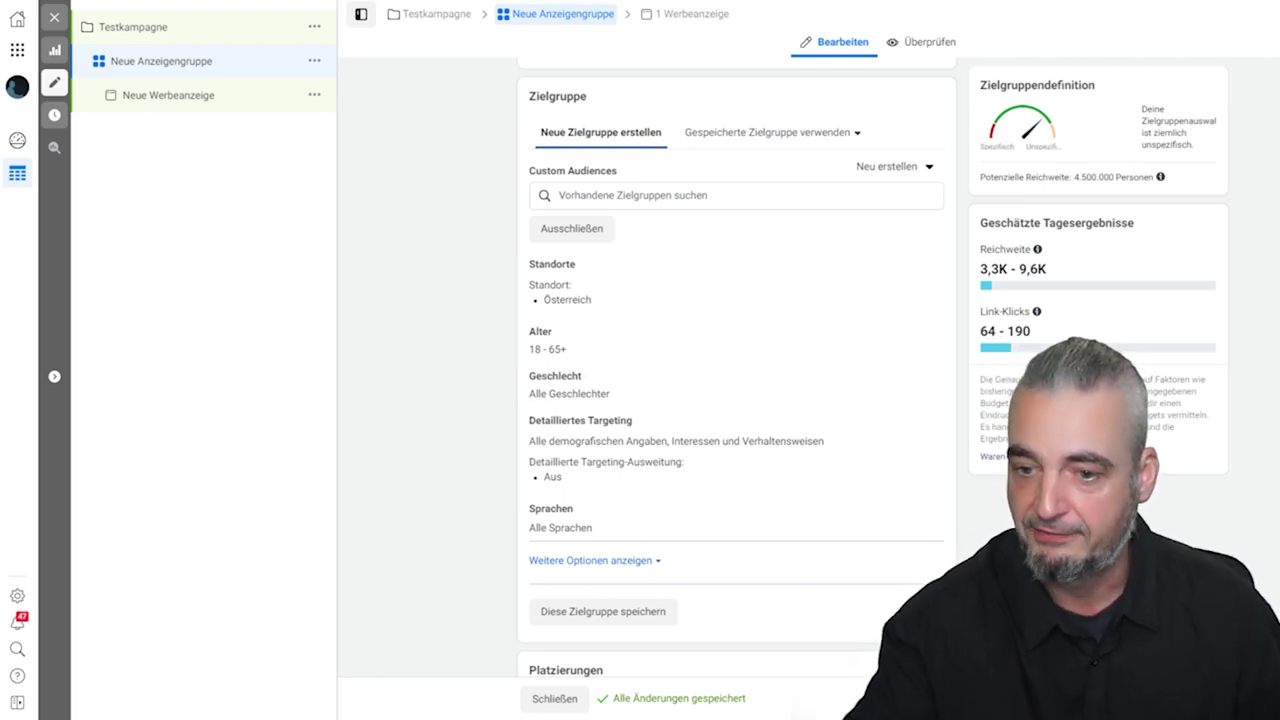
pyautogui.scroll(-1, 736, 390)
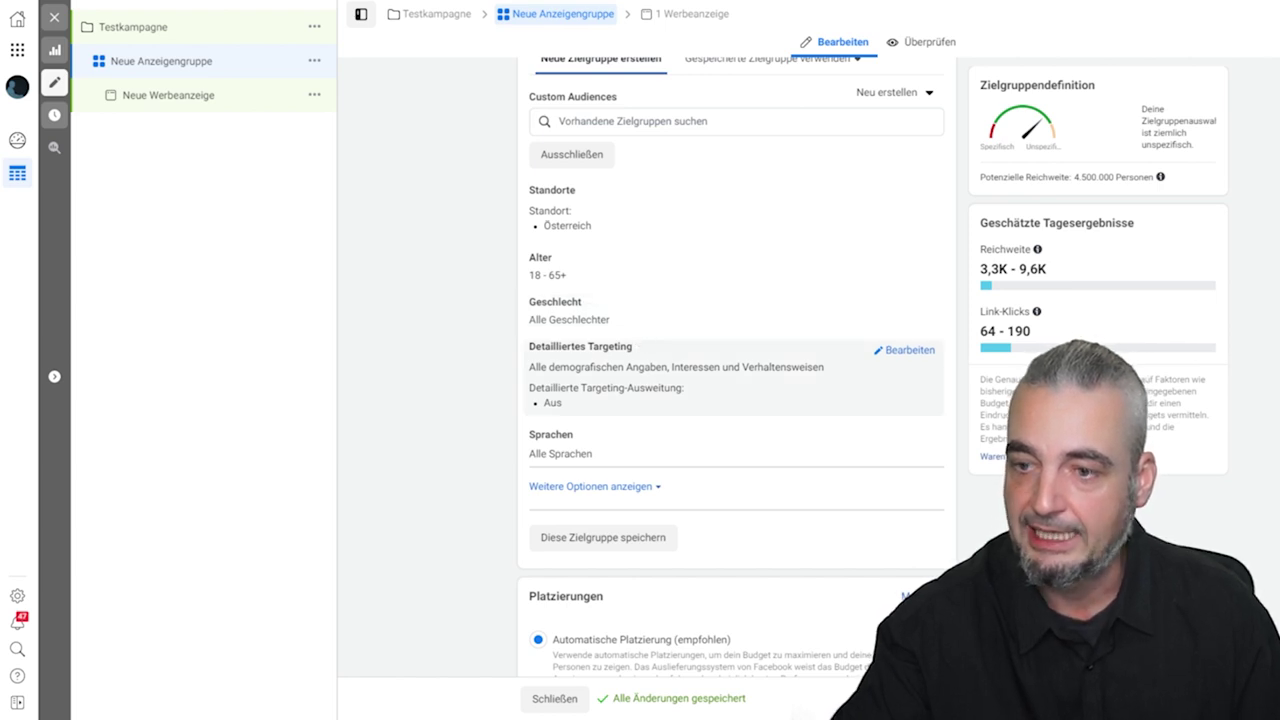
pyautogui.click(906, 350)
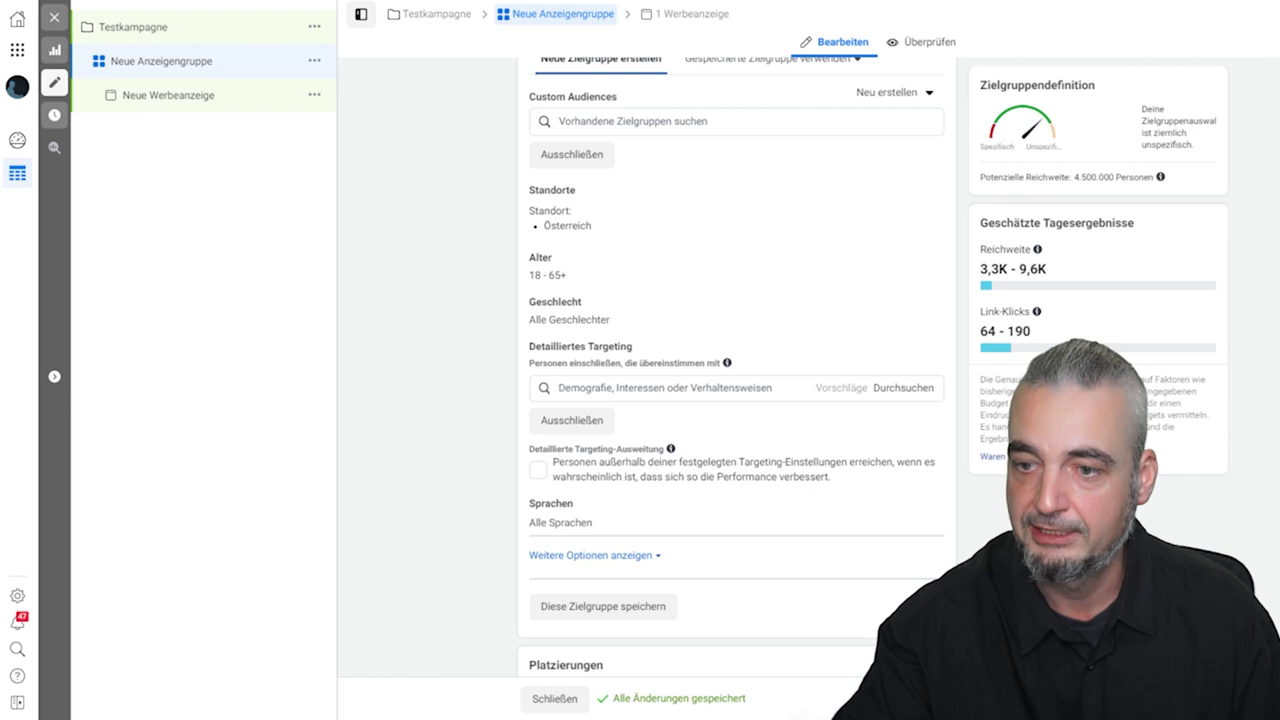
pyautogui.click(660, 387)
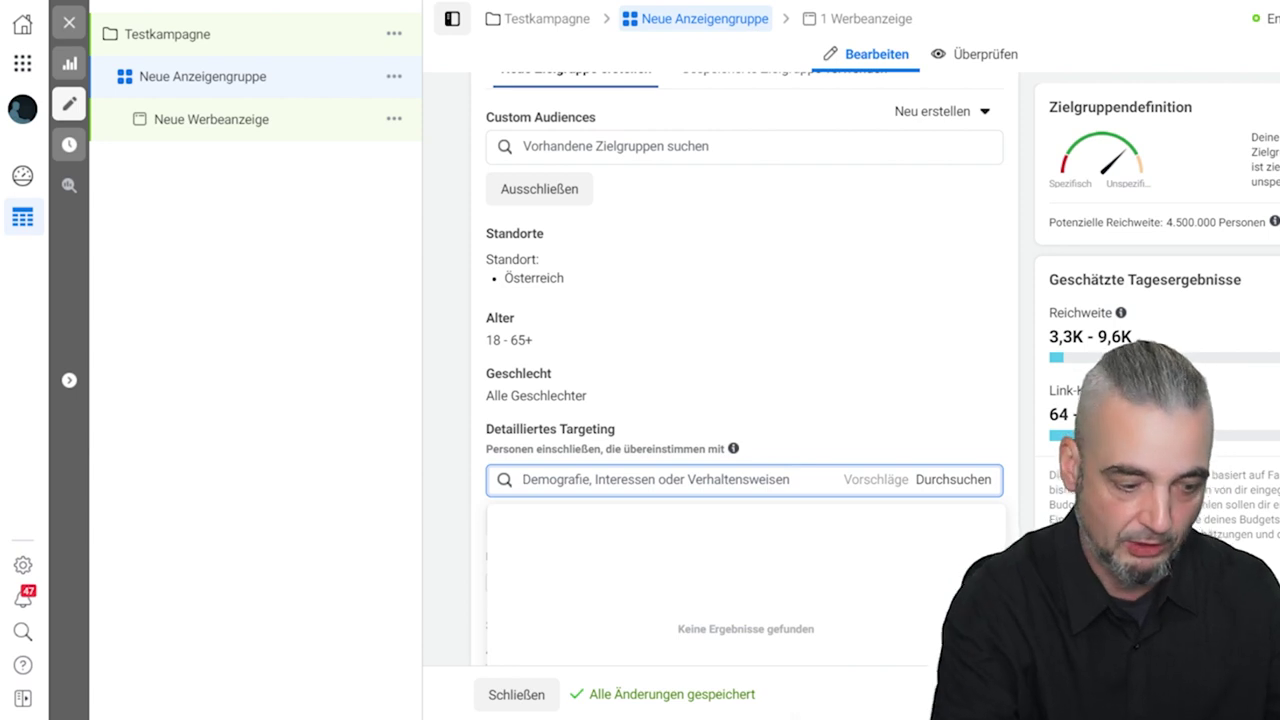
pyautogui.write('schweiß')
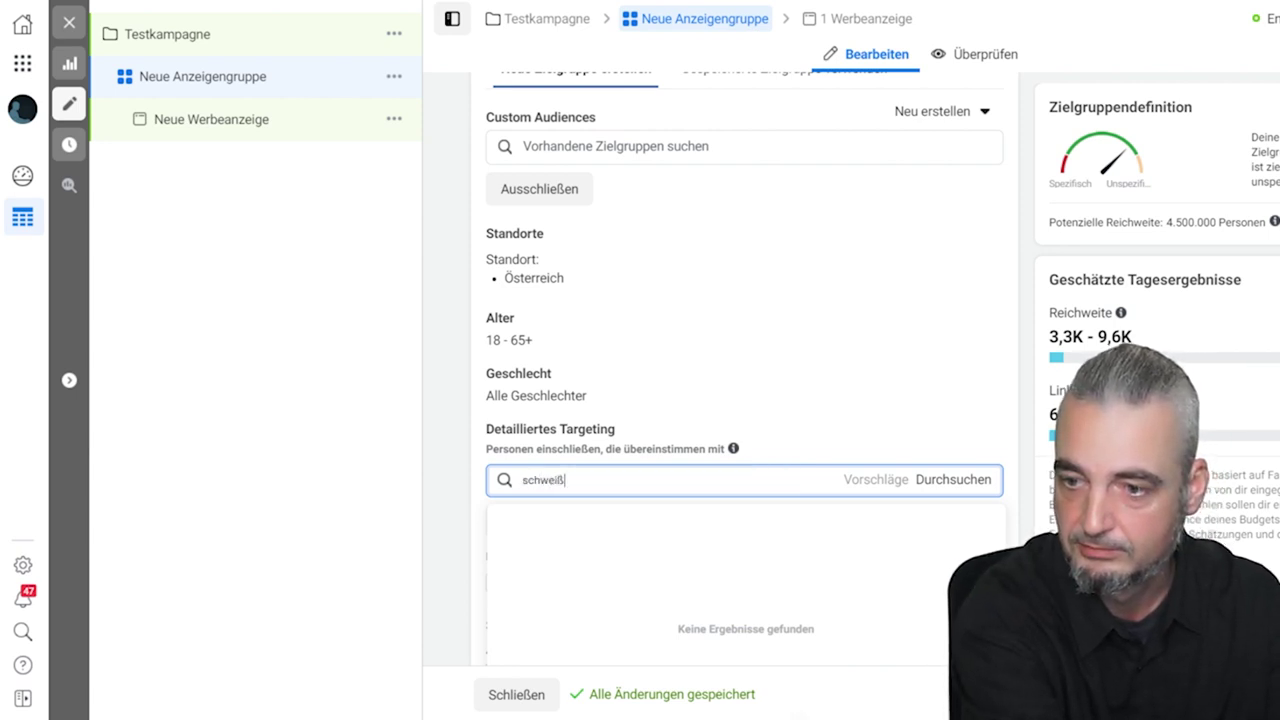
pyautogui.write('en')
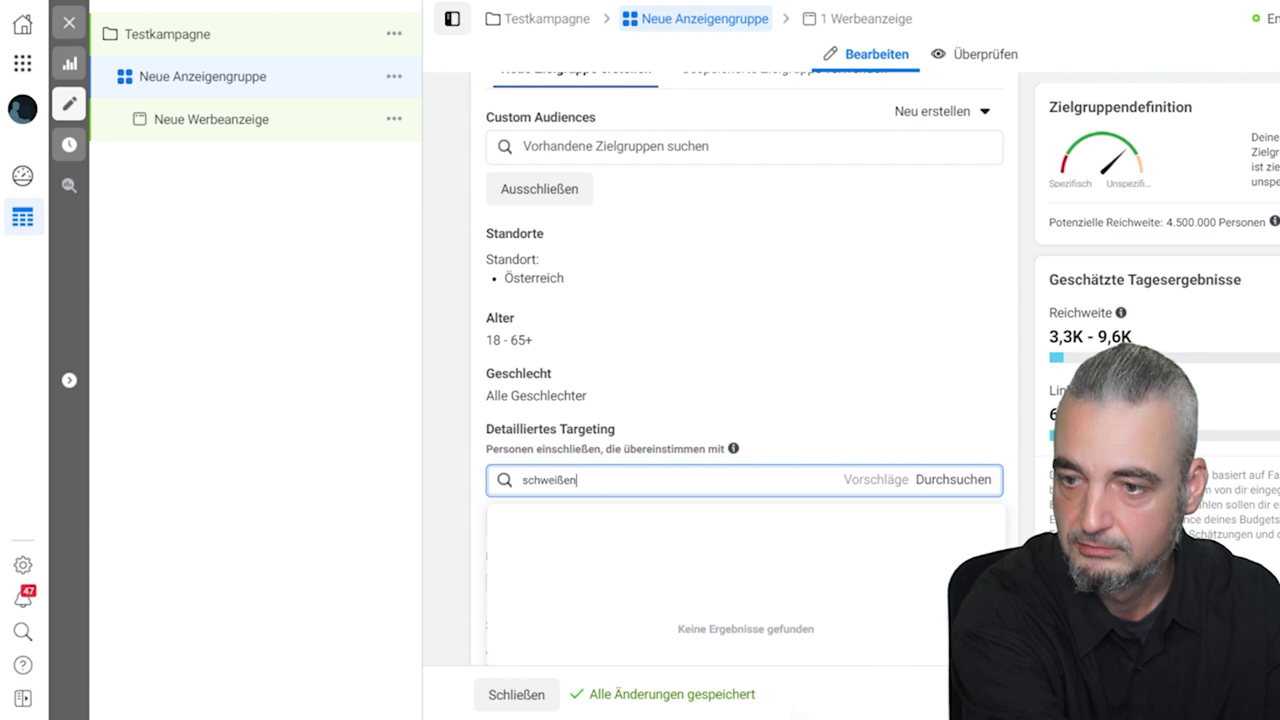
# Clear the detailed targeting search and enter schweißen again to load matching interests
pyautogui.press('BackSpace')
pyautogui.press('BackSpace')
pyautogui.press('BackSpace')
pyautogui.press('BackSpace')
pyautogui.press('BackSpace')
pyautogui.press('BackSpace')
pyautogui.press('BackSpace')
pyautogui.press('BackSpace')
pyautogui.press('BackSpace')
pyautogui.write('M')
pyautogui.press('BackSpace')
pyautogui.write('sch')
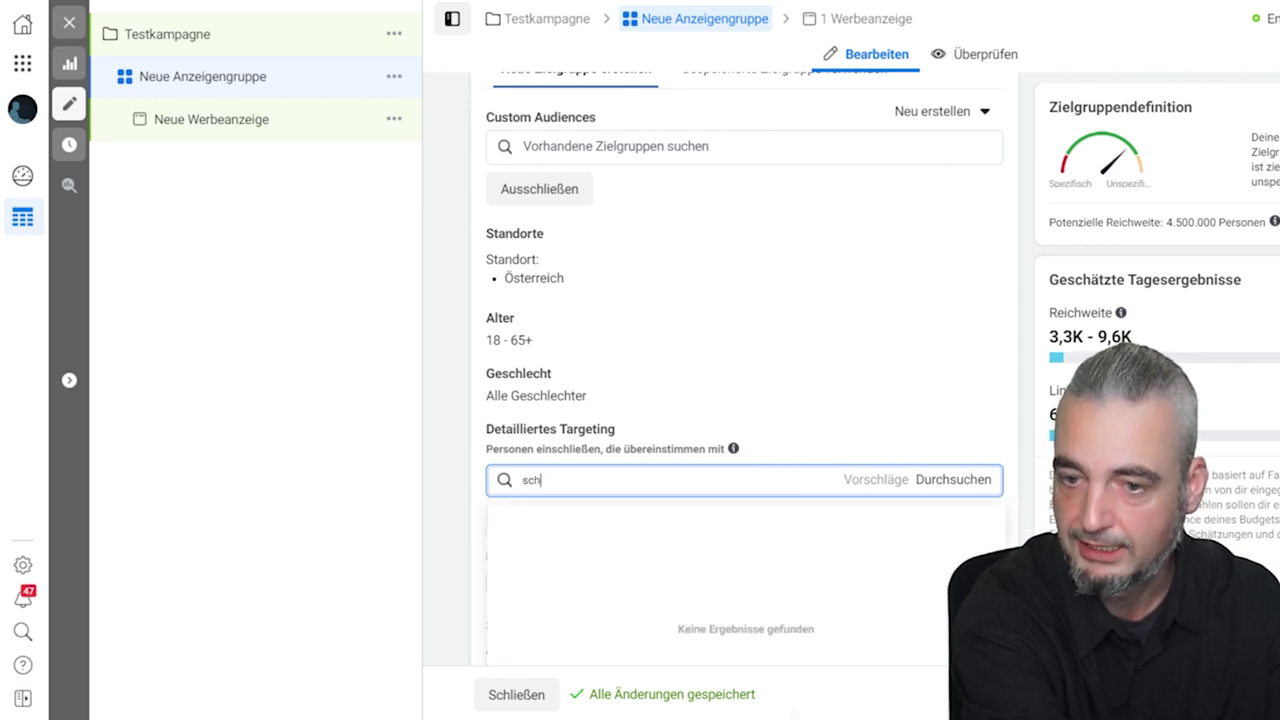
pyautogui.write('wei')
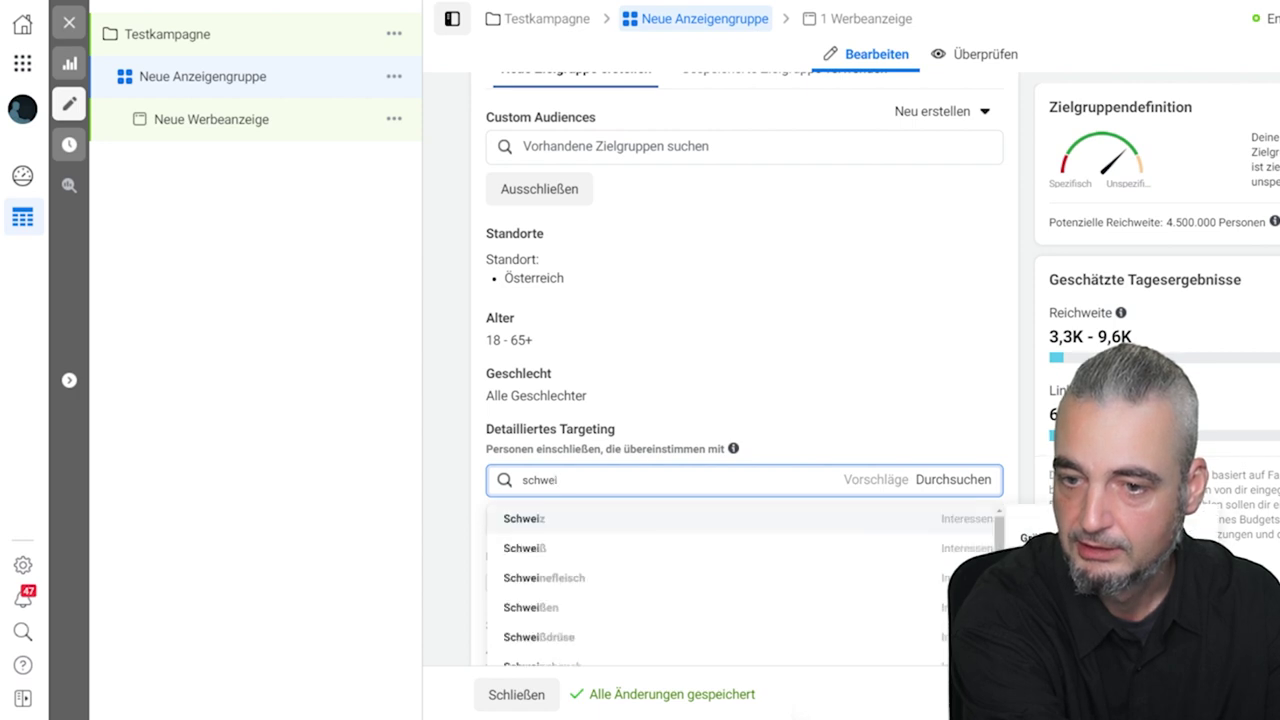
pyautogui.write('ßen')
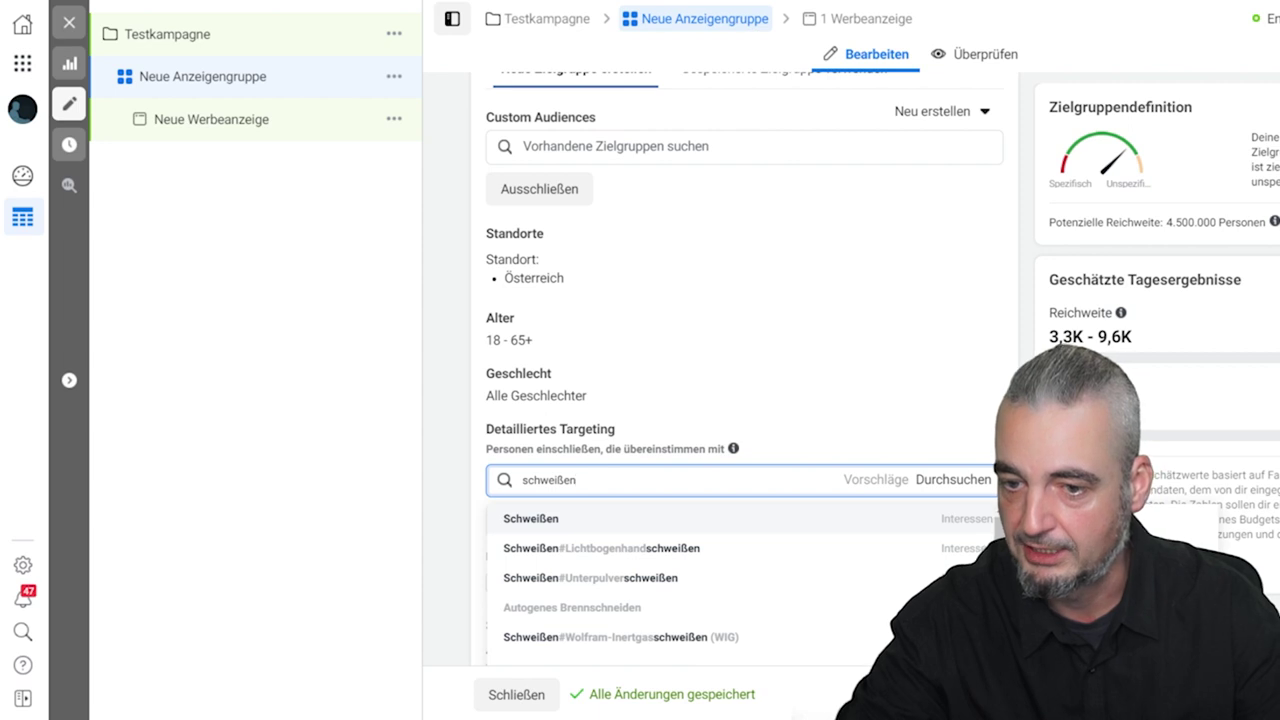
# Look through the suggested welding interests and add Schweißen to the detailed targeting
pyautogui.scroll(-2, 745, 429)
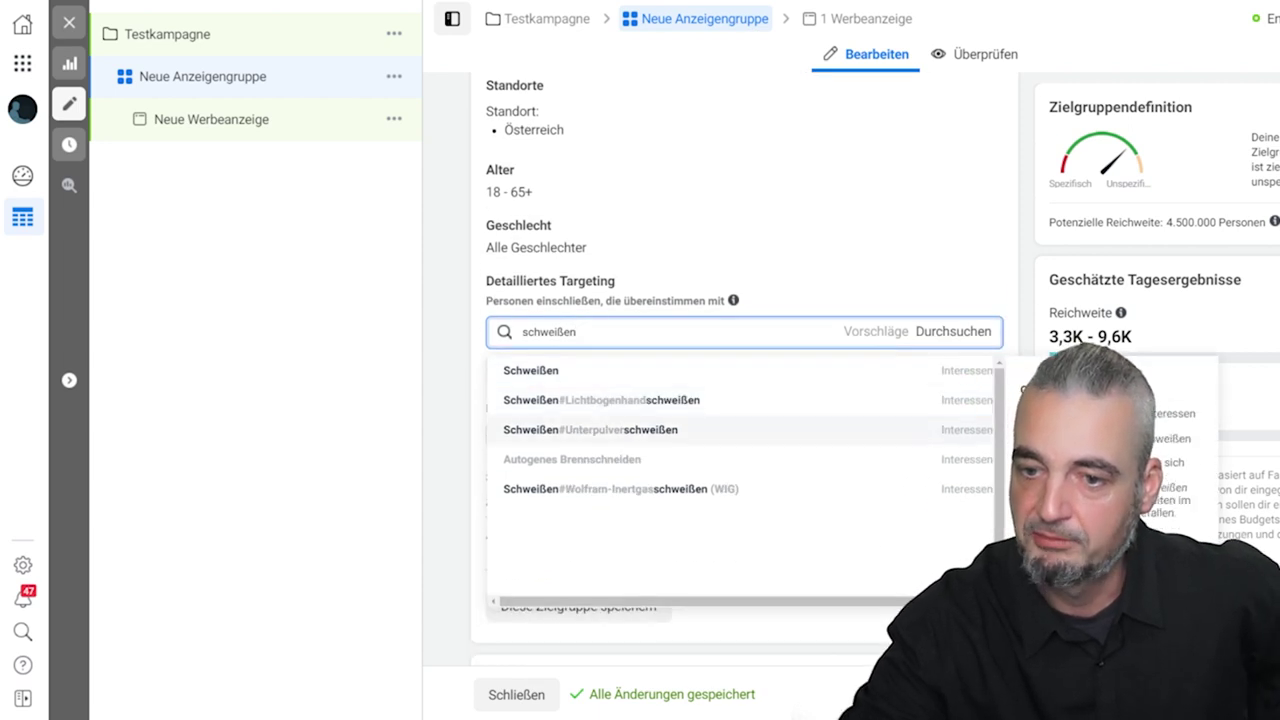
pyautogui.press('Up')
pyautogui.press('Down')
pyautogui.press('Down')
pyautogui.press('Down')
pyautogui.press('Down')
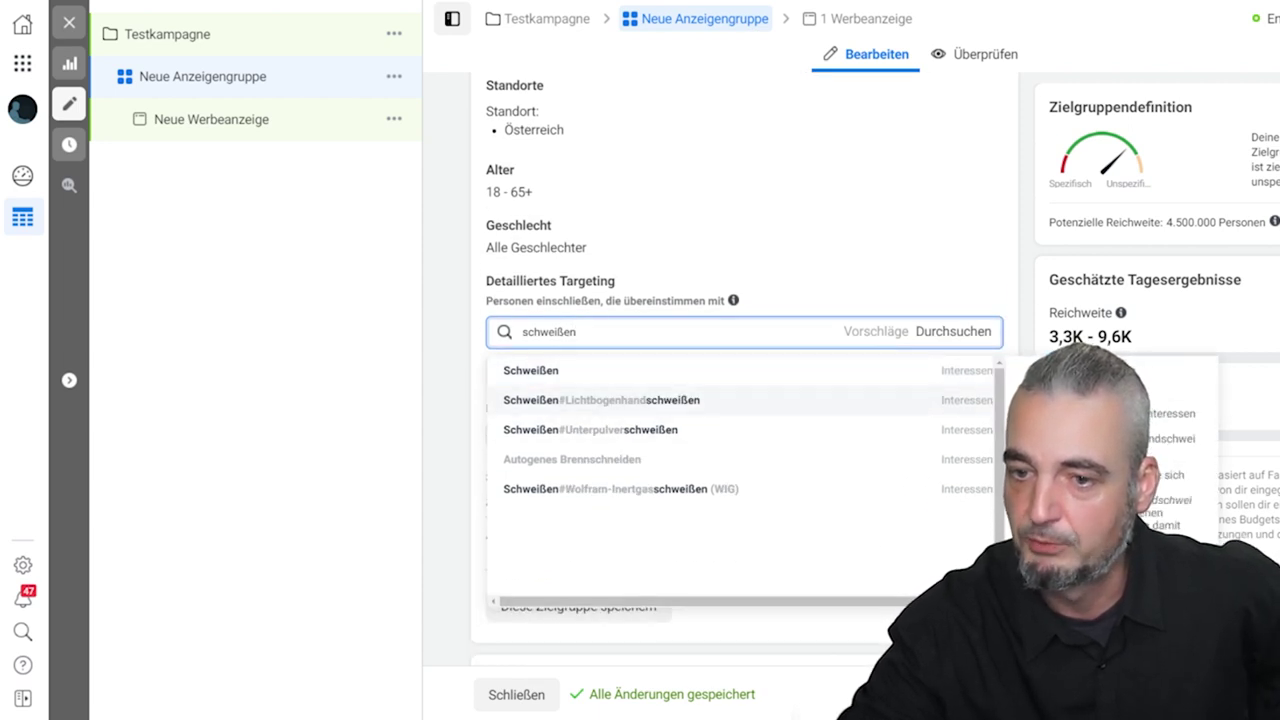
pyautogui.press('Up')
pyautogui.press('Up')
pyautogui.press('Up')
pyautogui.press('Up')
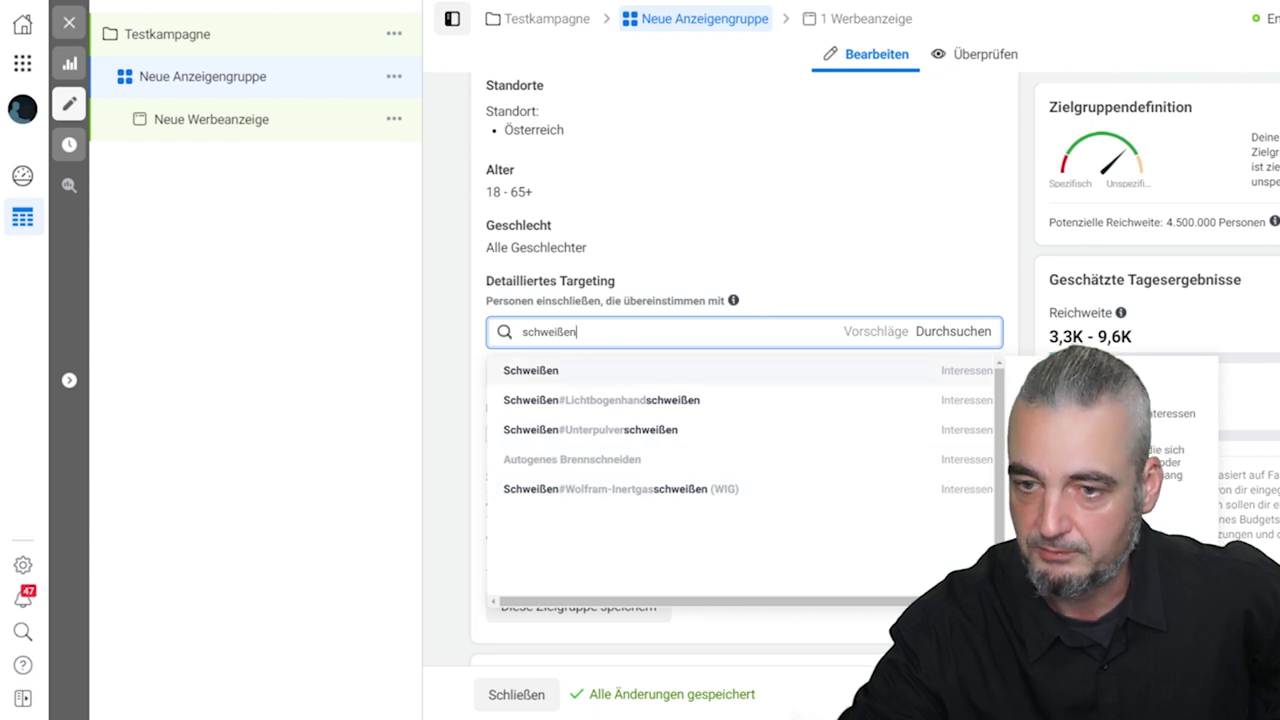
pyautogui.press('Return')
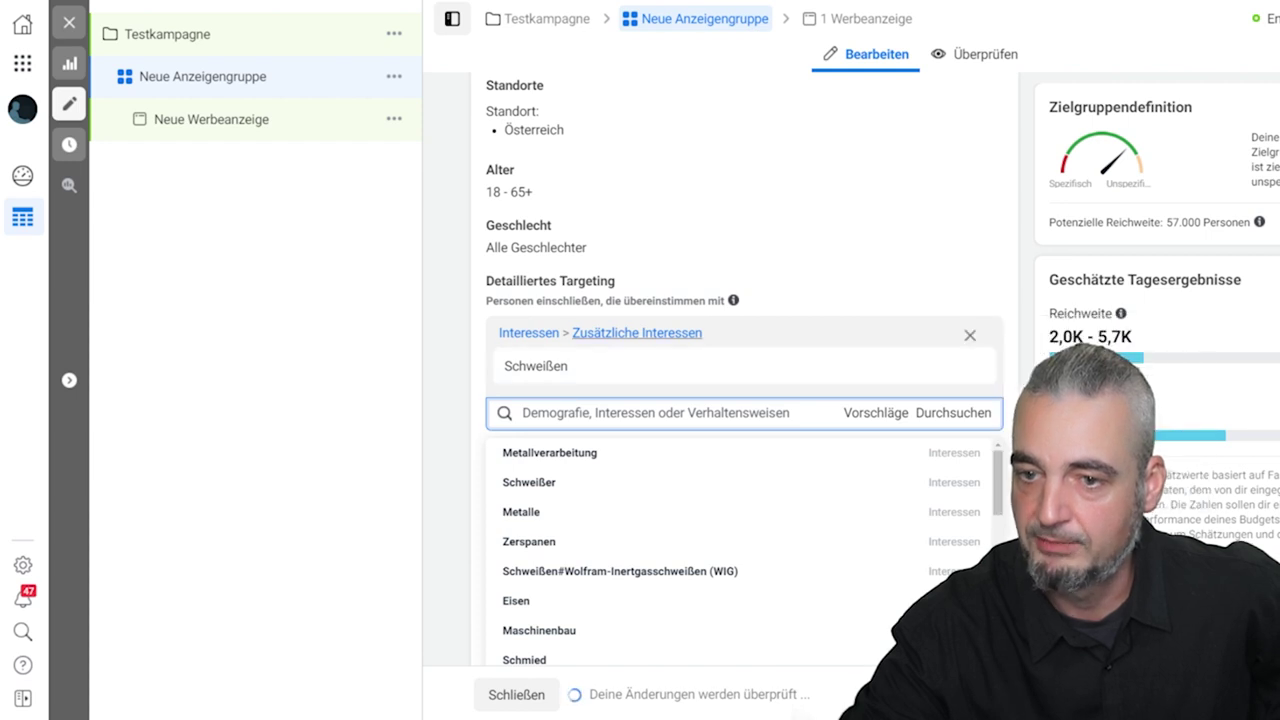
# Add the suggested interests Metallverarbeitung and Maschinenbau to the detailed targeting
pyautogui.scroll(-2, 700, 390)
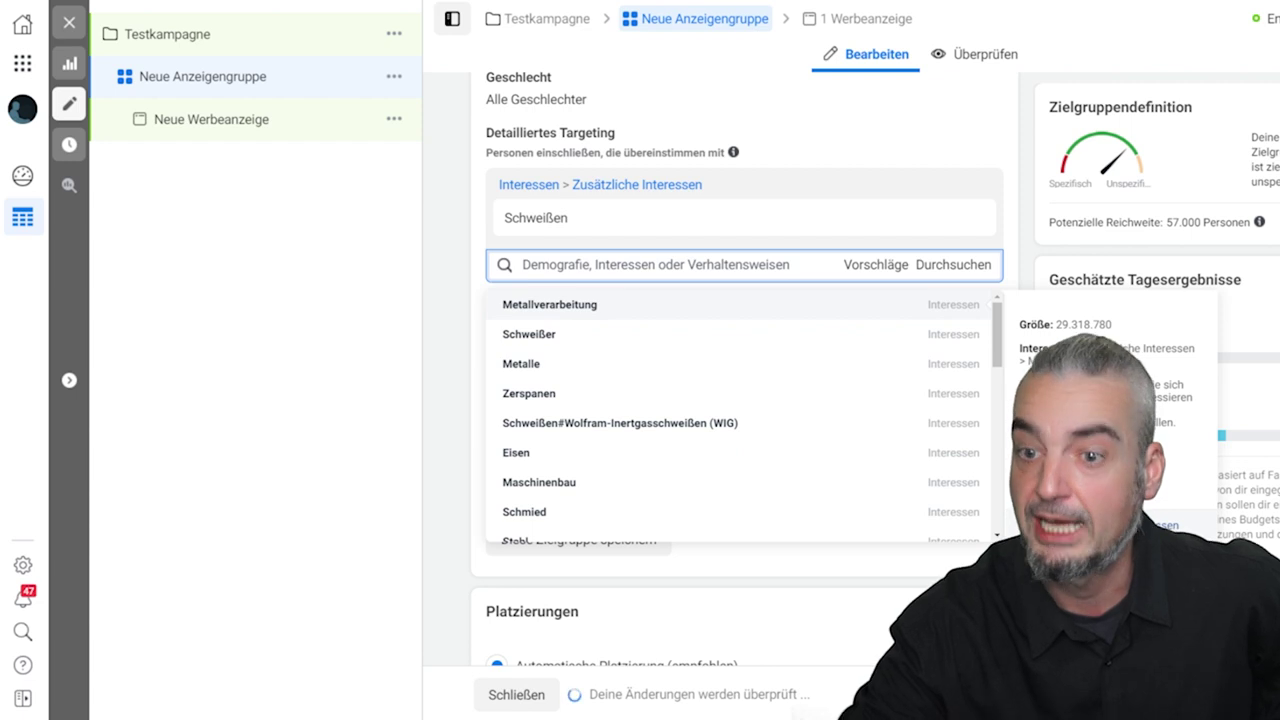
pyautogui.click(549, 304)
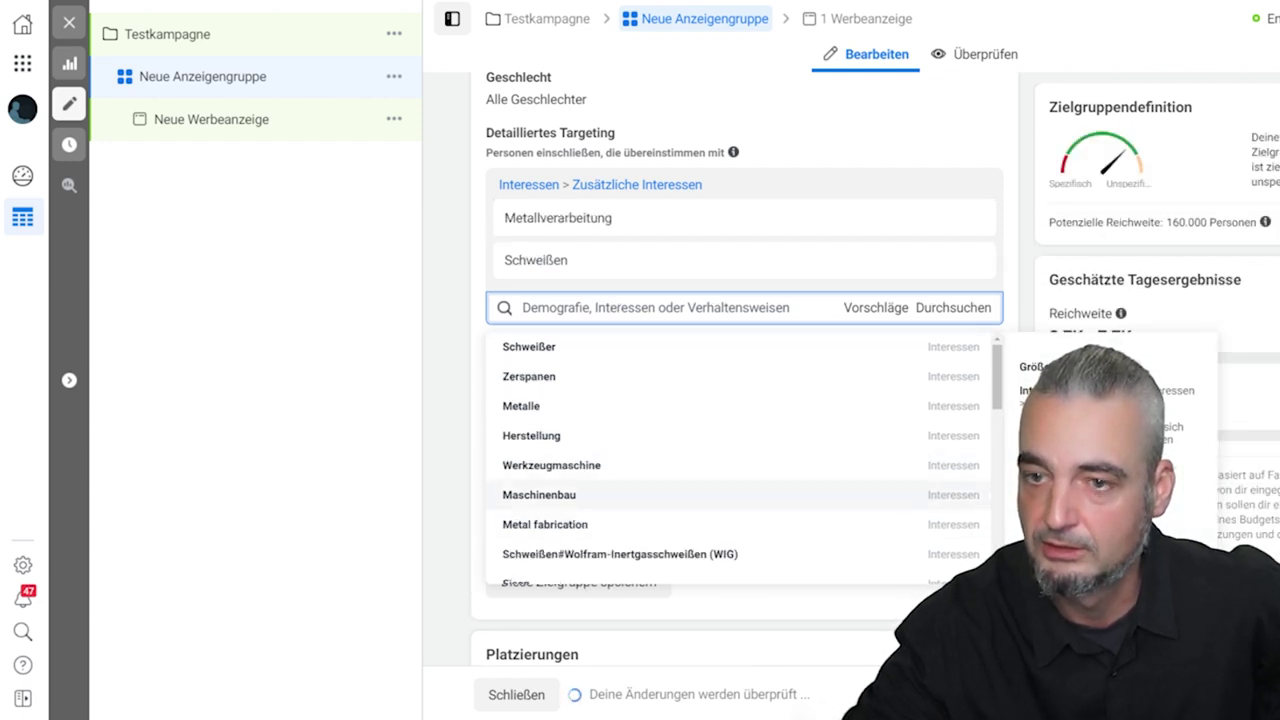
pyautogui.click(539, 494)
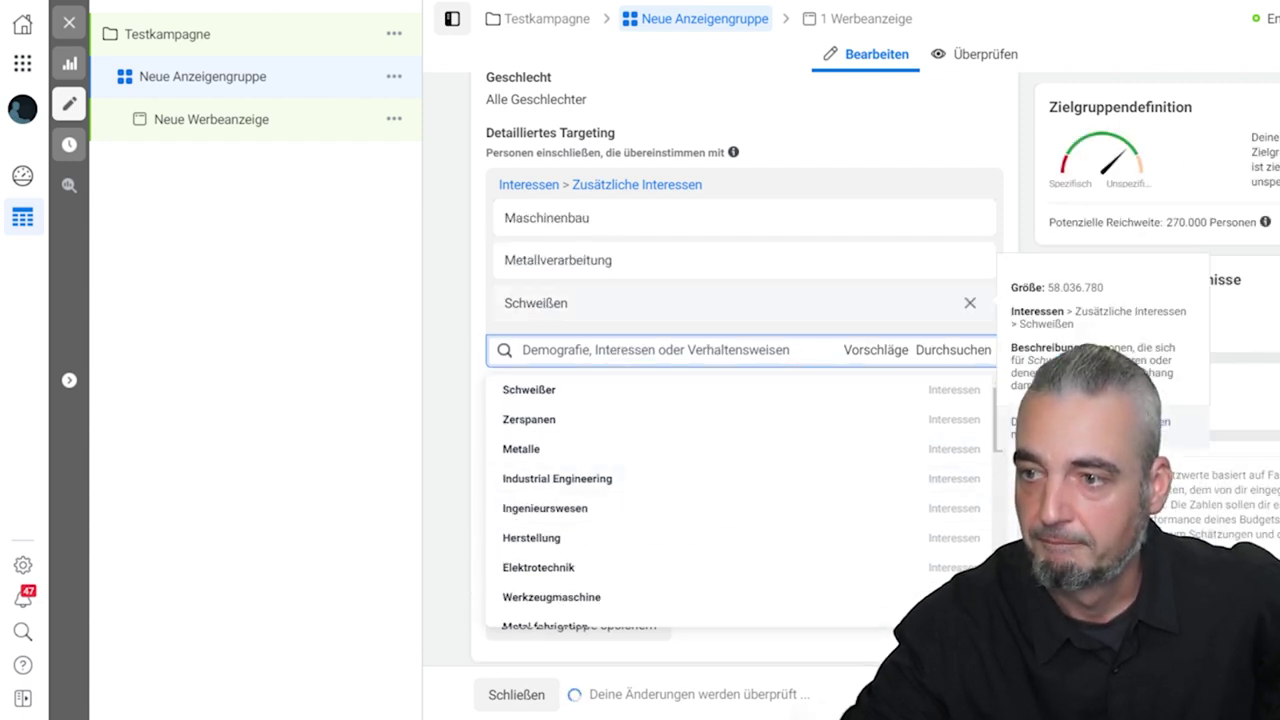
# Set the audience's age range to 15 to 18 and check the potential reach
pyautogui.scroll(1, 740, 300)
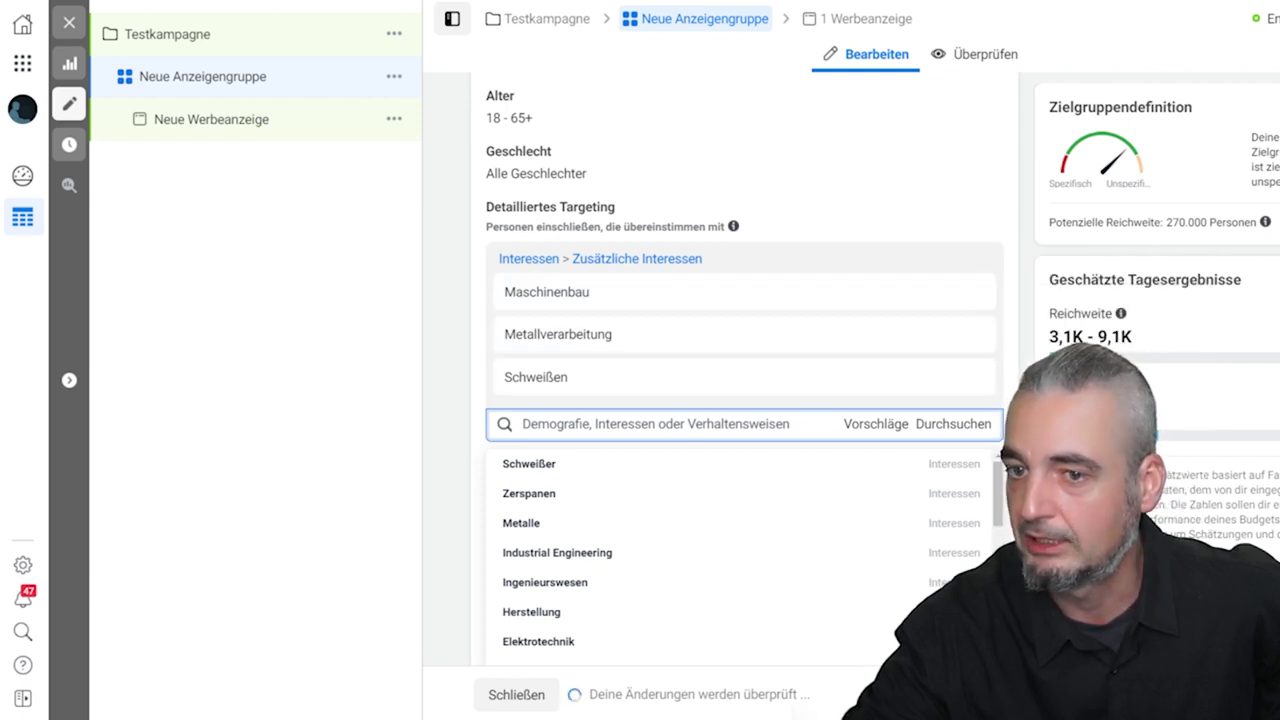
pyautogui.scroll(3, 740, 300)
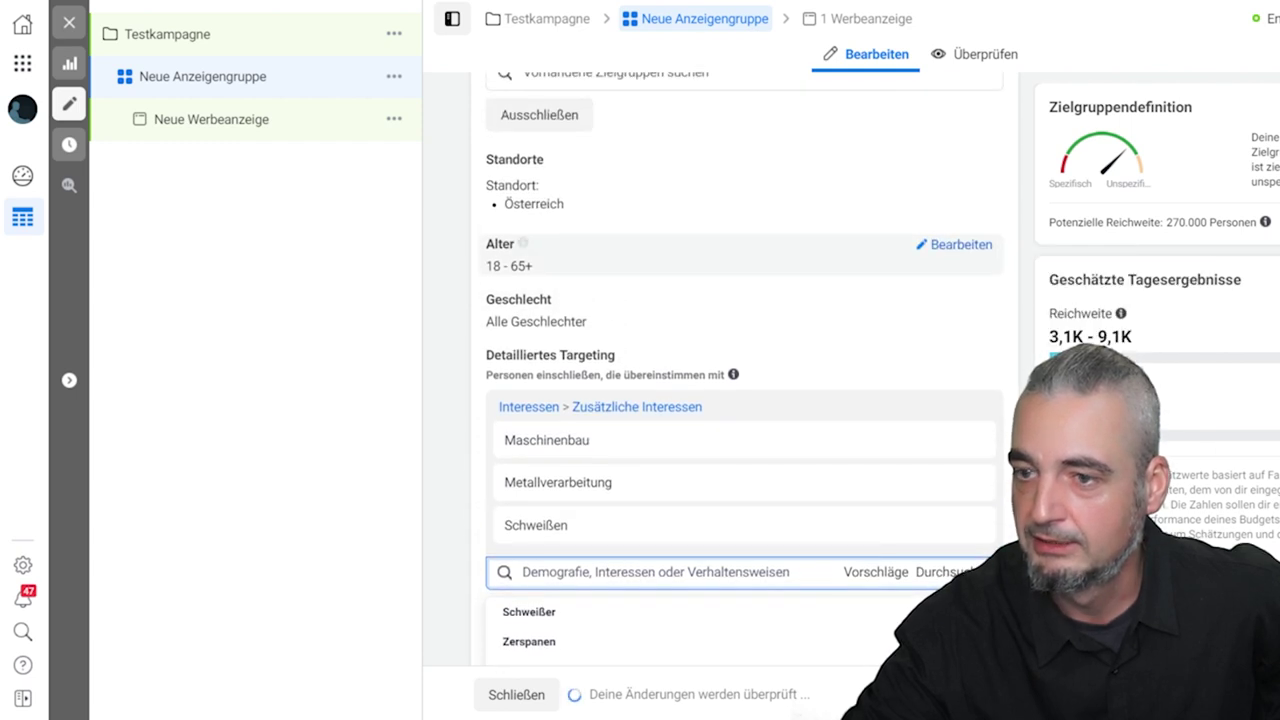
pyautogui.click(955, 245)
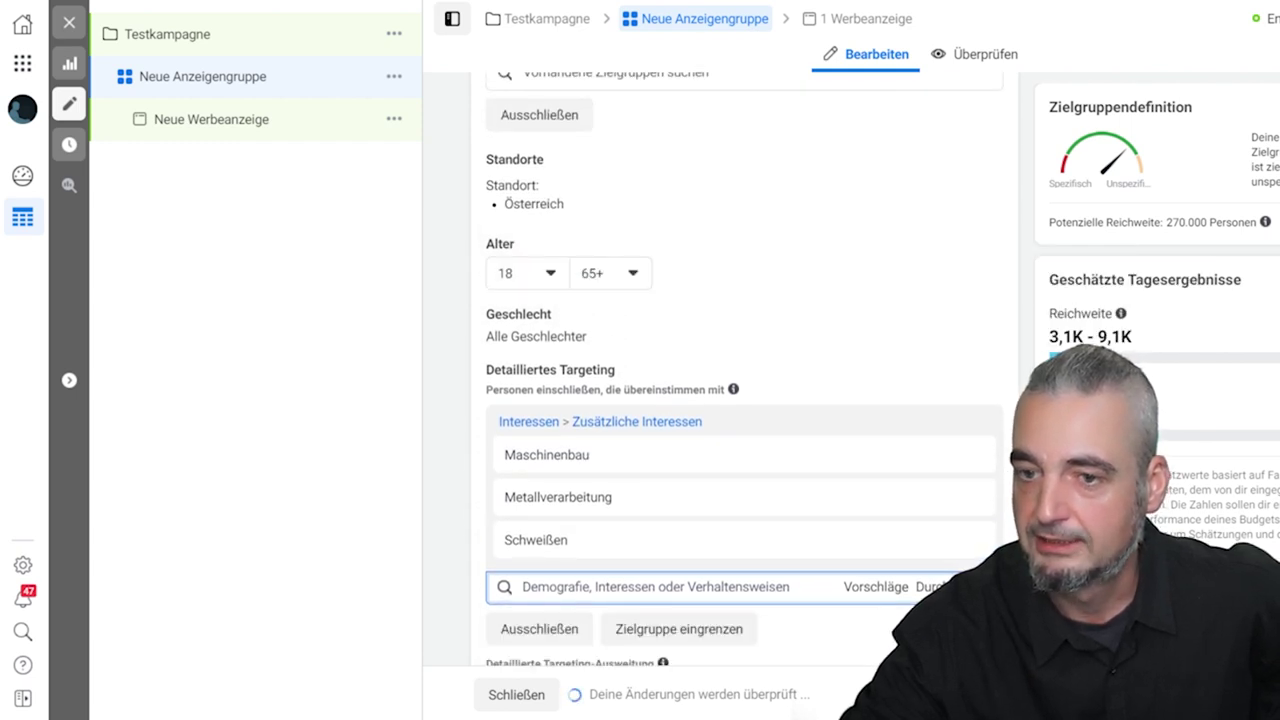
pyautogui.click(527, 273)
pyautogui.click(531, 409)
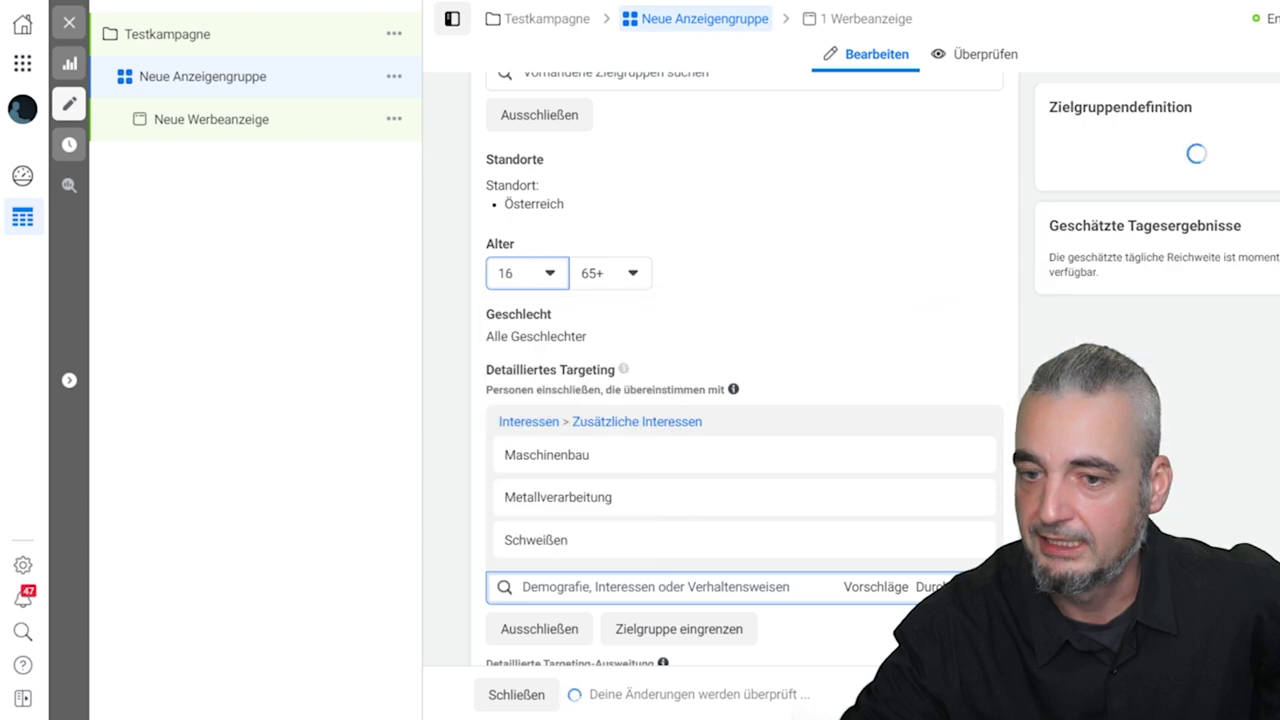
pyautogui.click(527, 273)
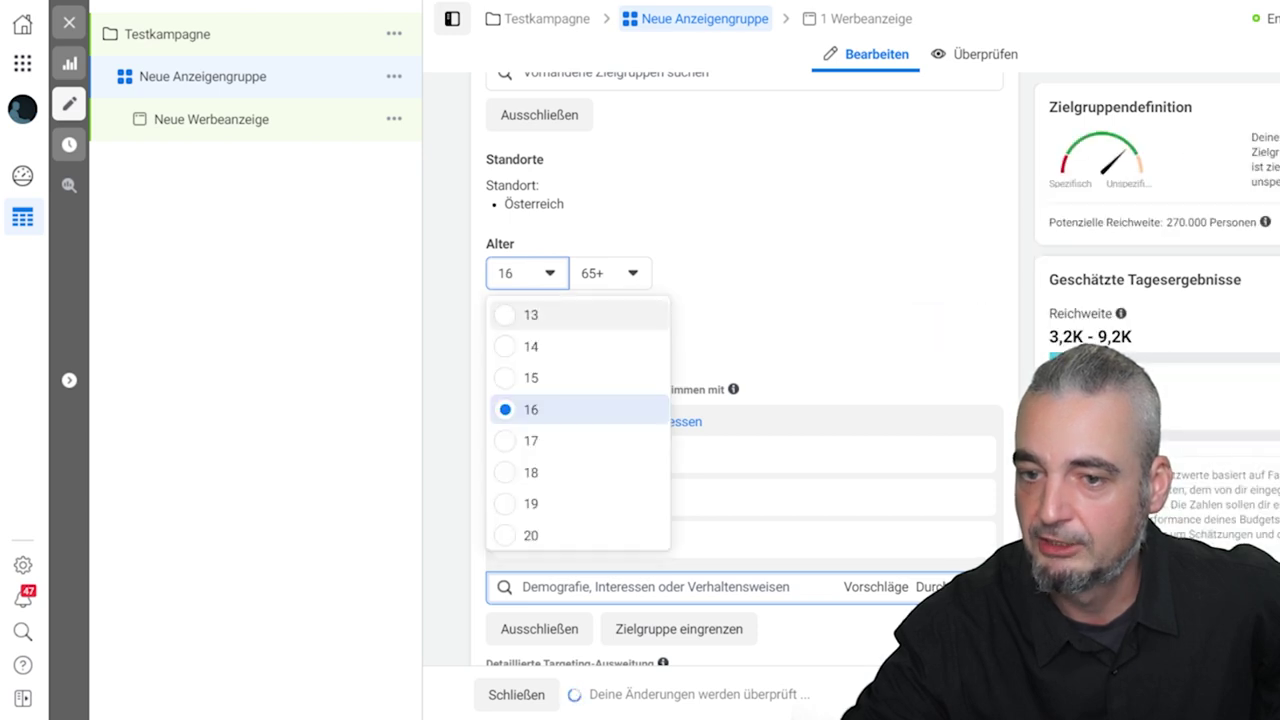
pyautogui.click(529, 376)
pyautogui.click(610, 273)
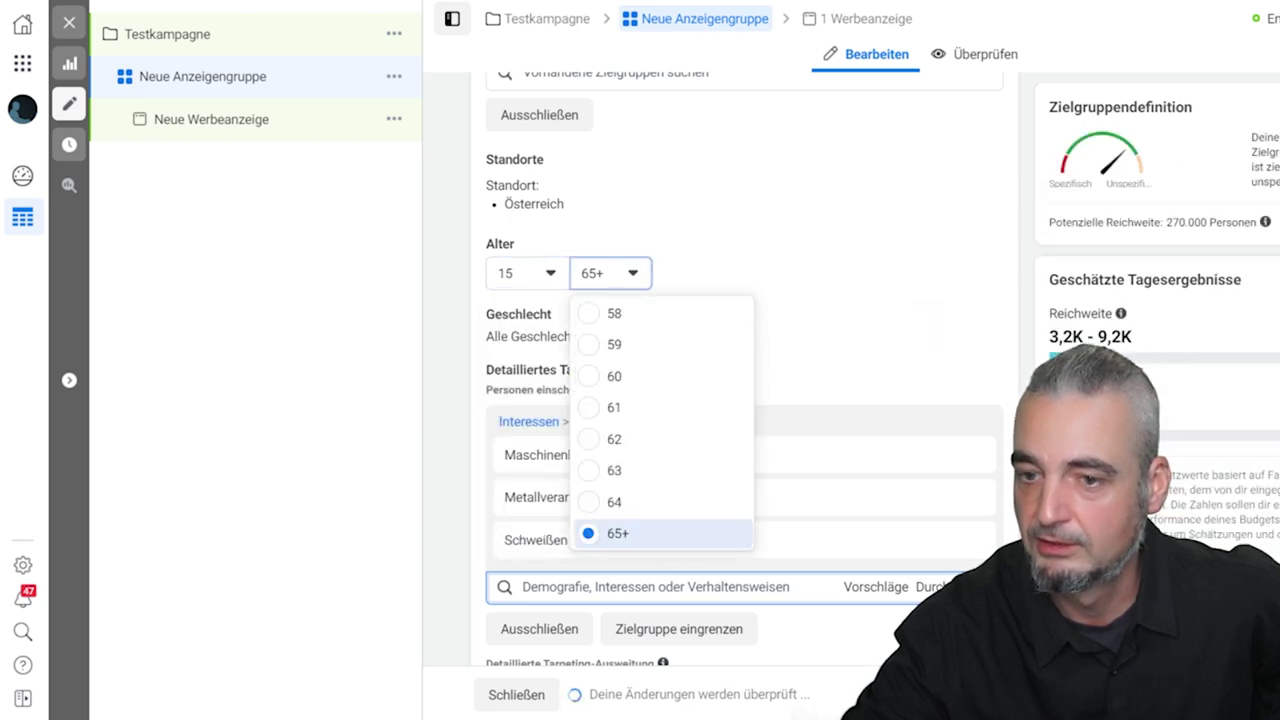
pyautogui.scroll(9, 620, 390)
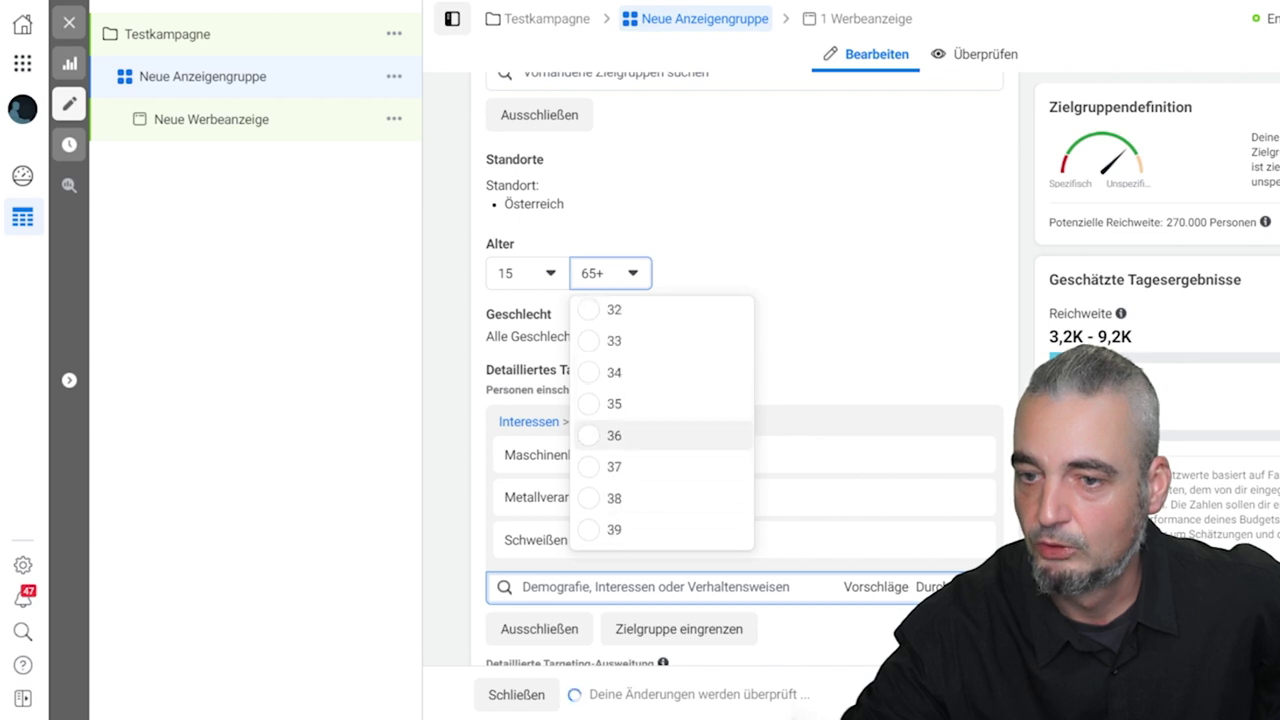
pyautogui.scroll(6, 614, 458)
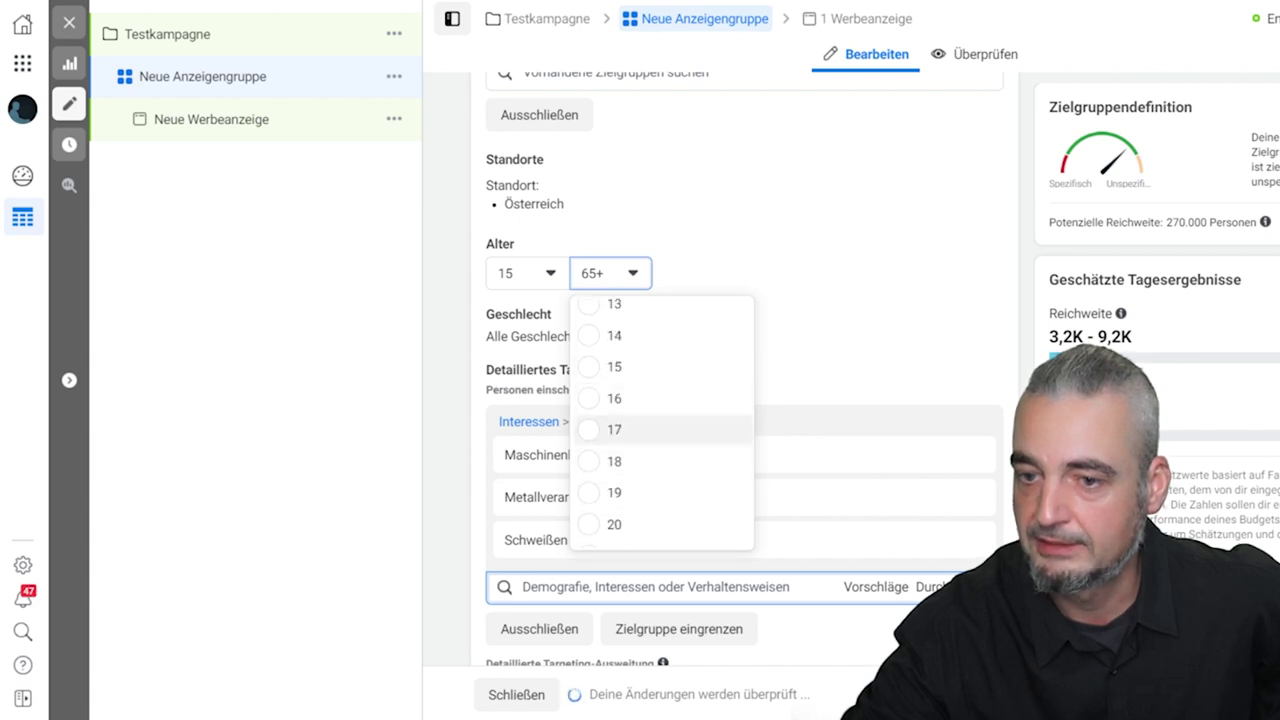
pyautogui.click(614, 461)
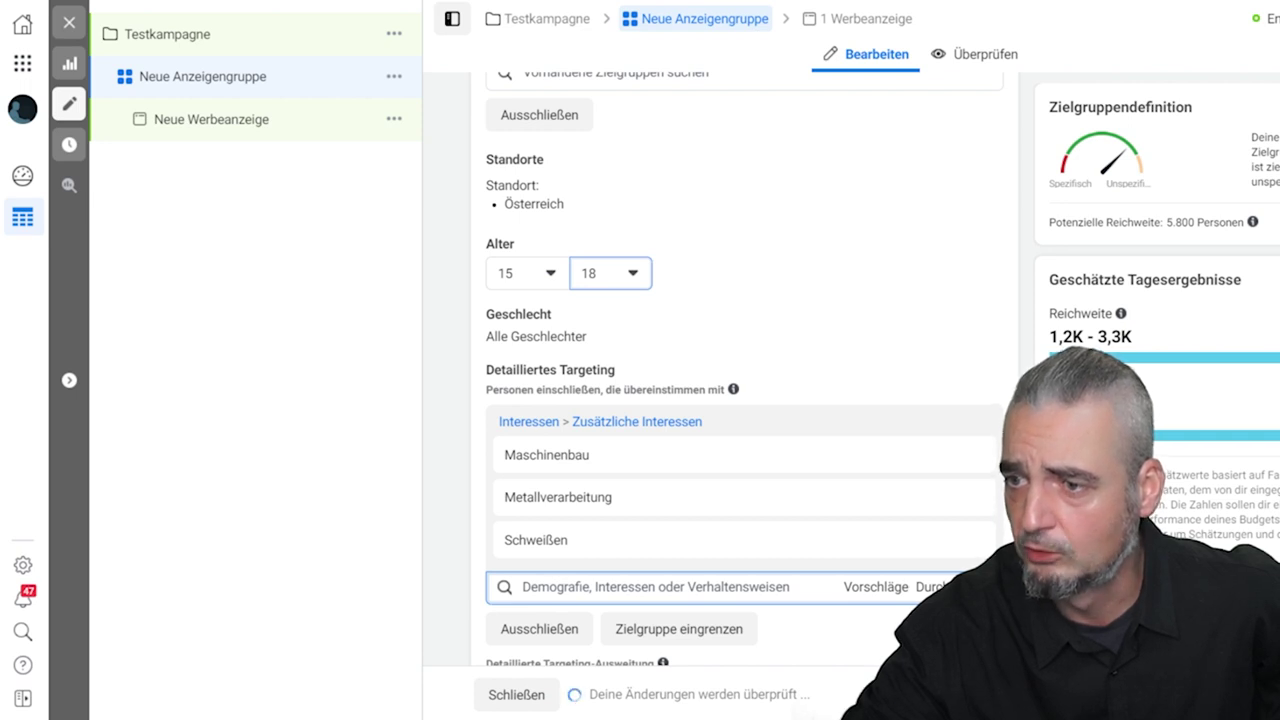
pyautogui.moveTo(1167, 222); pyautogui.dragTo(1215, 222)
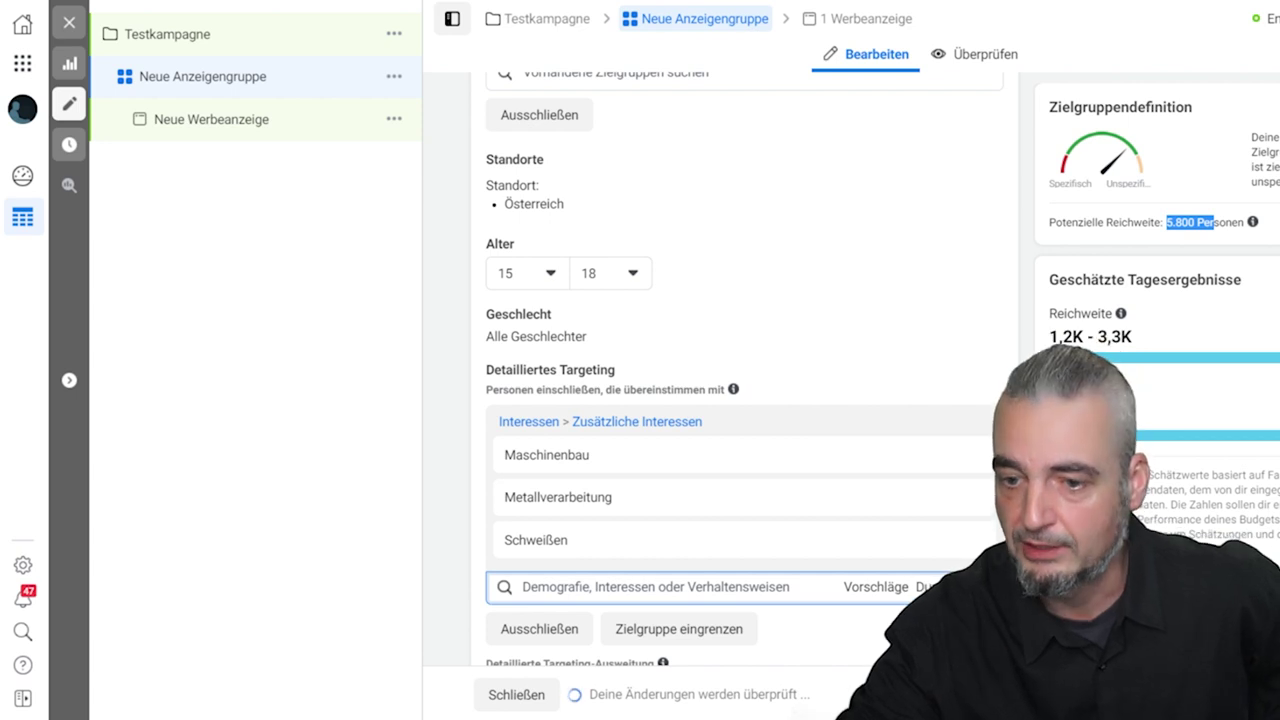
# Narrow the target audience by requiring a match with the additional interest Haustiere
pyautogui.scroll(-3, 900, 257)
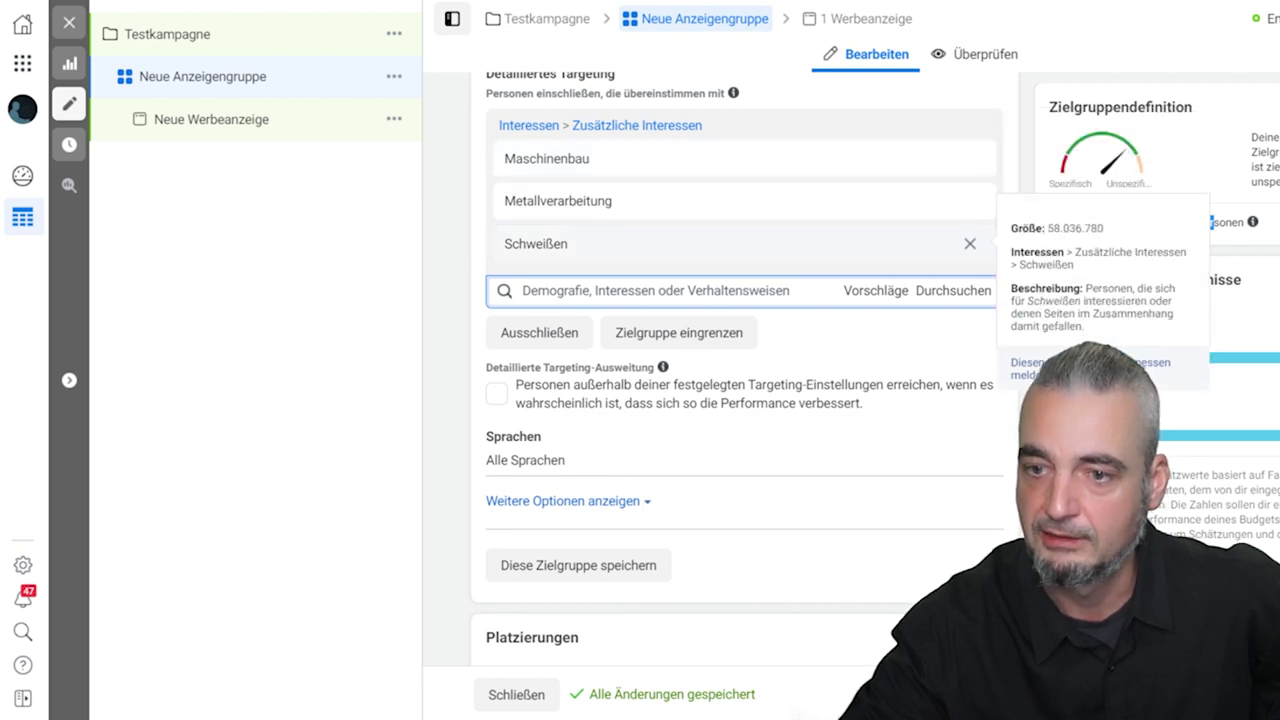
pyautogui.click(678, 332)
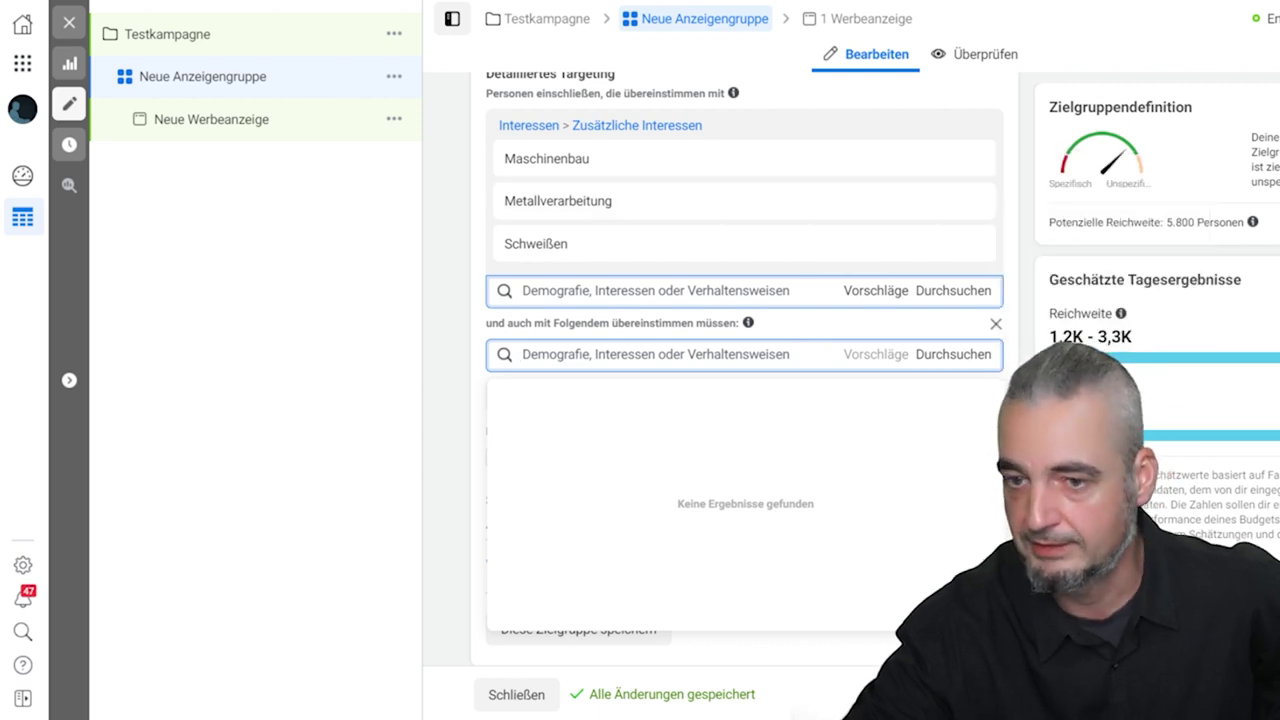
pyautogui.write('Hauwi')
pyautogui.press('BackSpace')
pyautogui.press('BackSpace')
pyautogui.write('st')
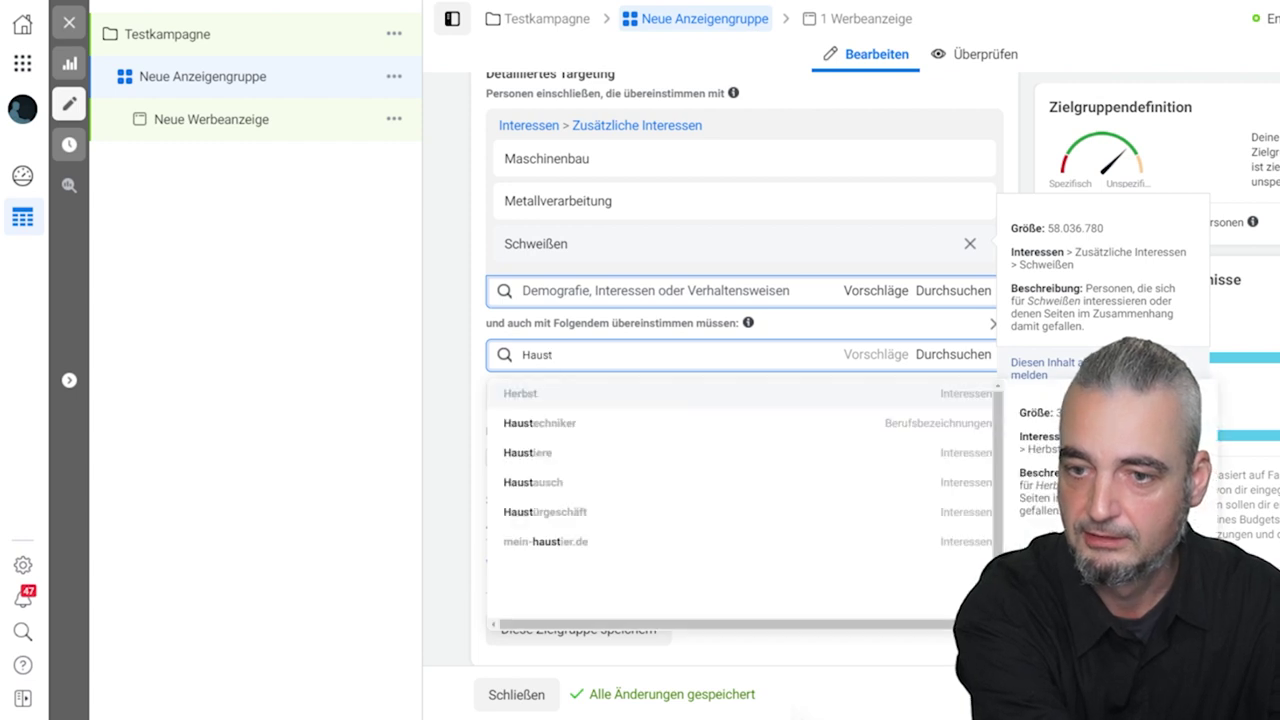
pyautogui.write('iere')
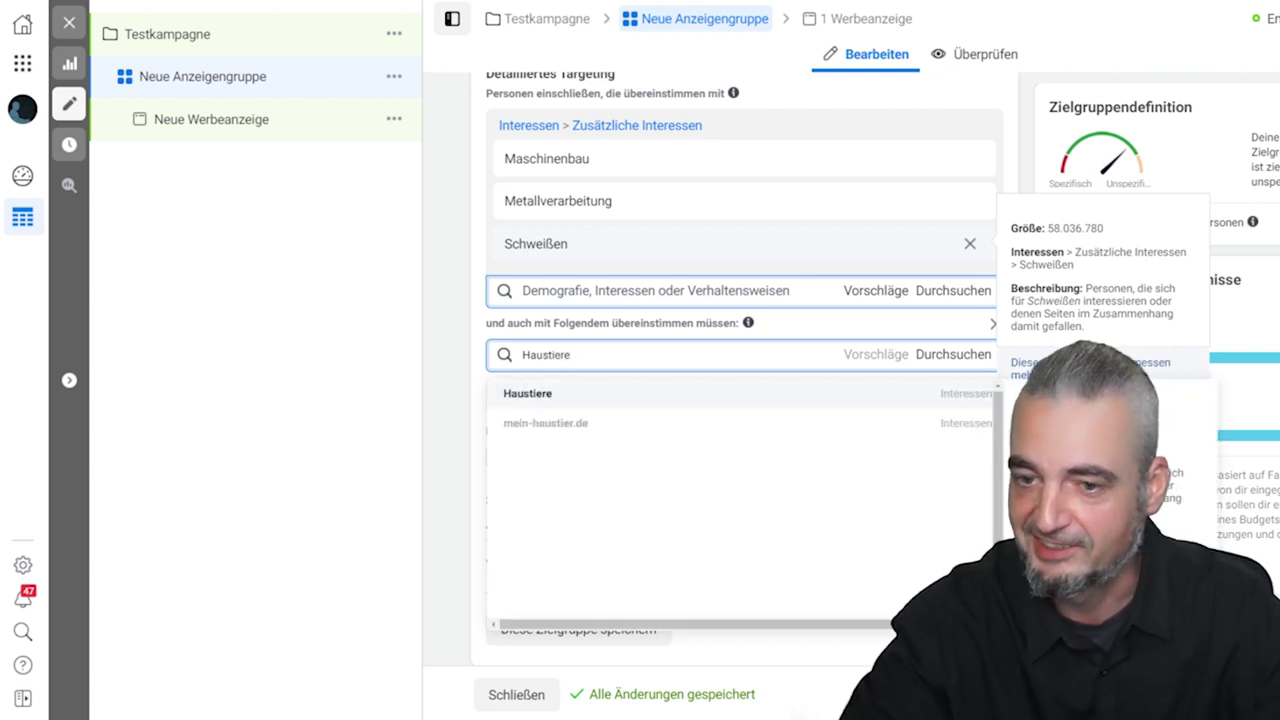
pyautogui.press('Return')
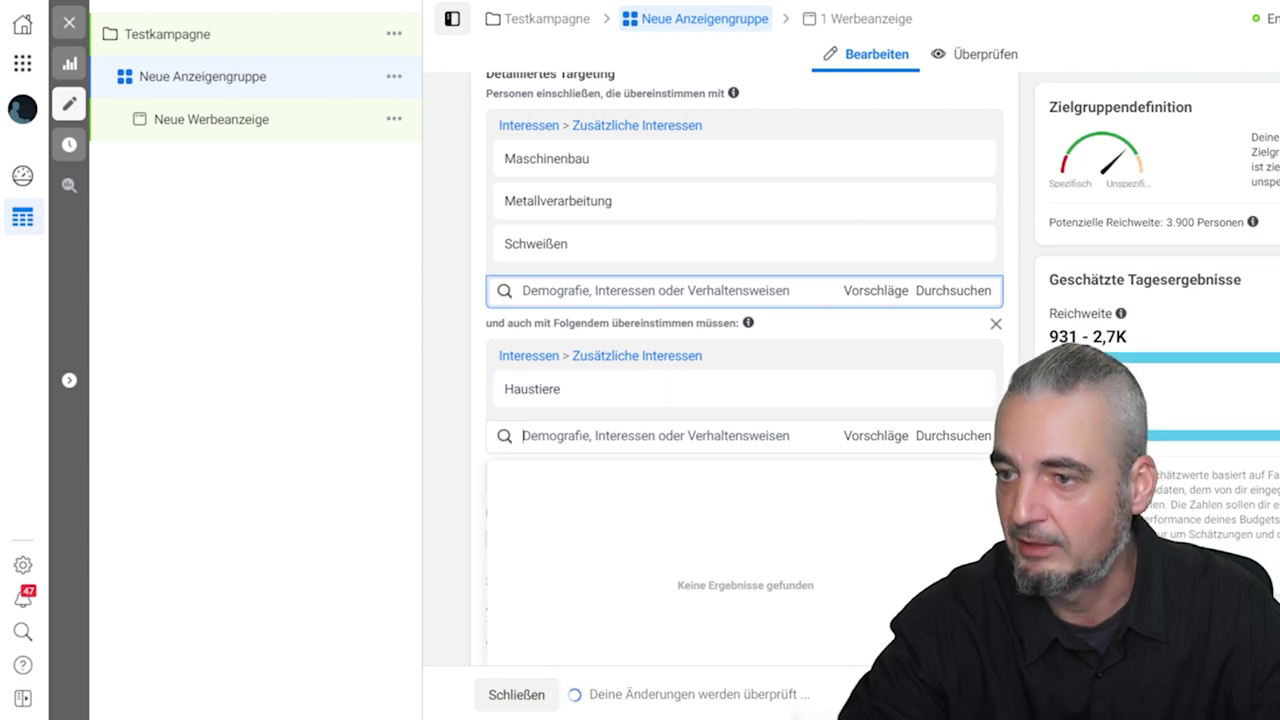
# Check the narrowed audience's potential reach and review its location, age and interest settings
pyautogui.moveTo(1166, 222); pyautogui.dragTo(1210, 222)
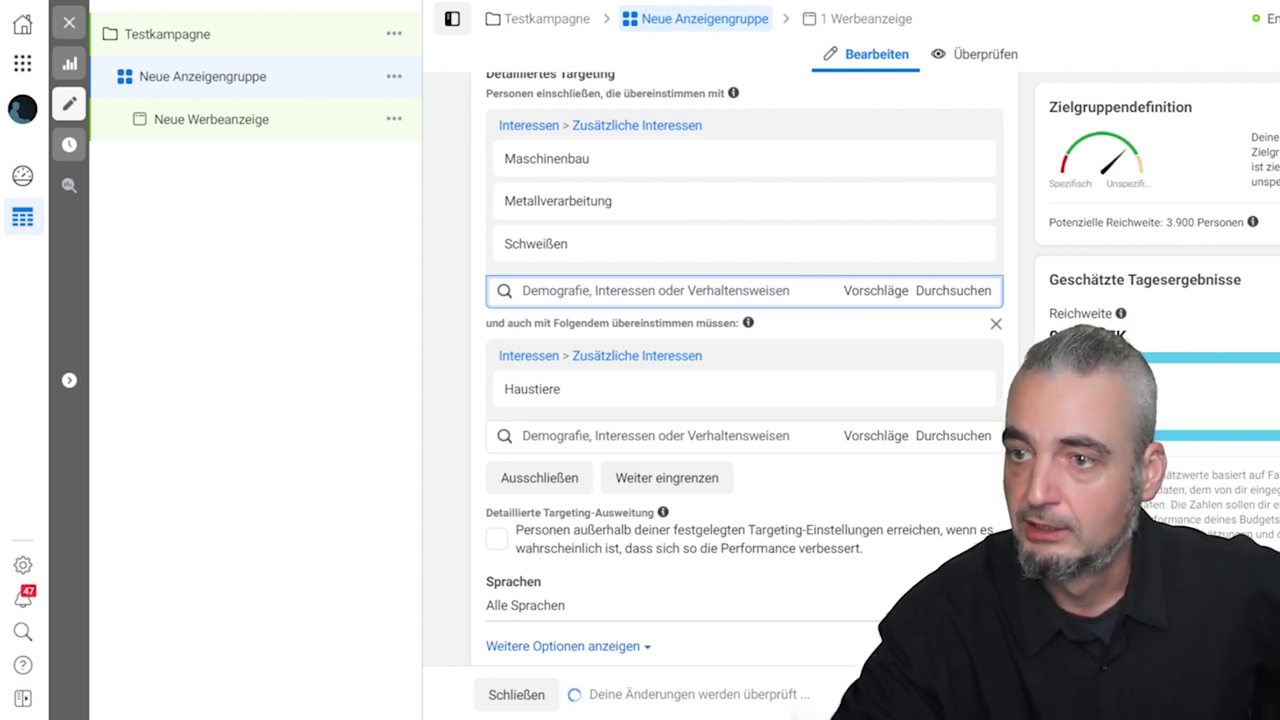
pyautogui.scroll(3, 740, 300)
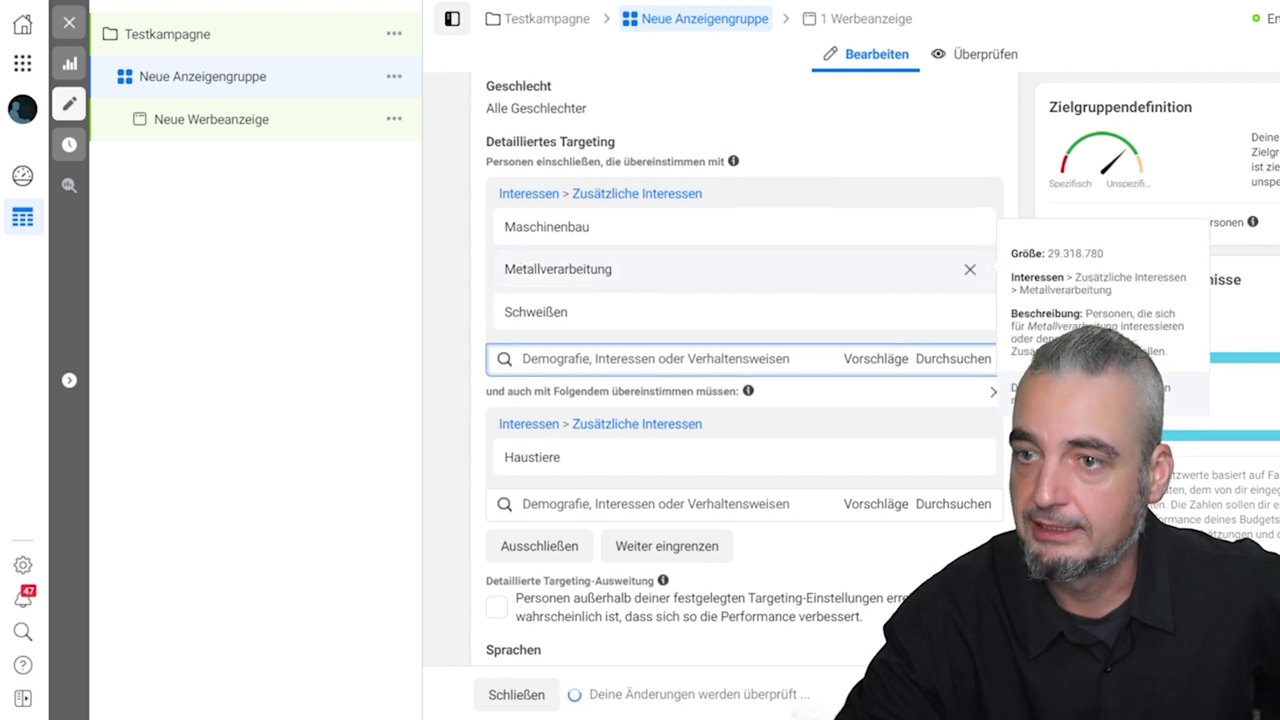
pyautogui.scroll(1, 740, 267)
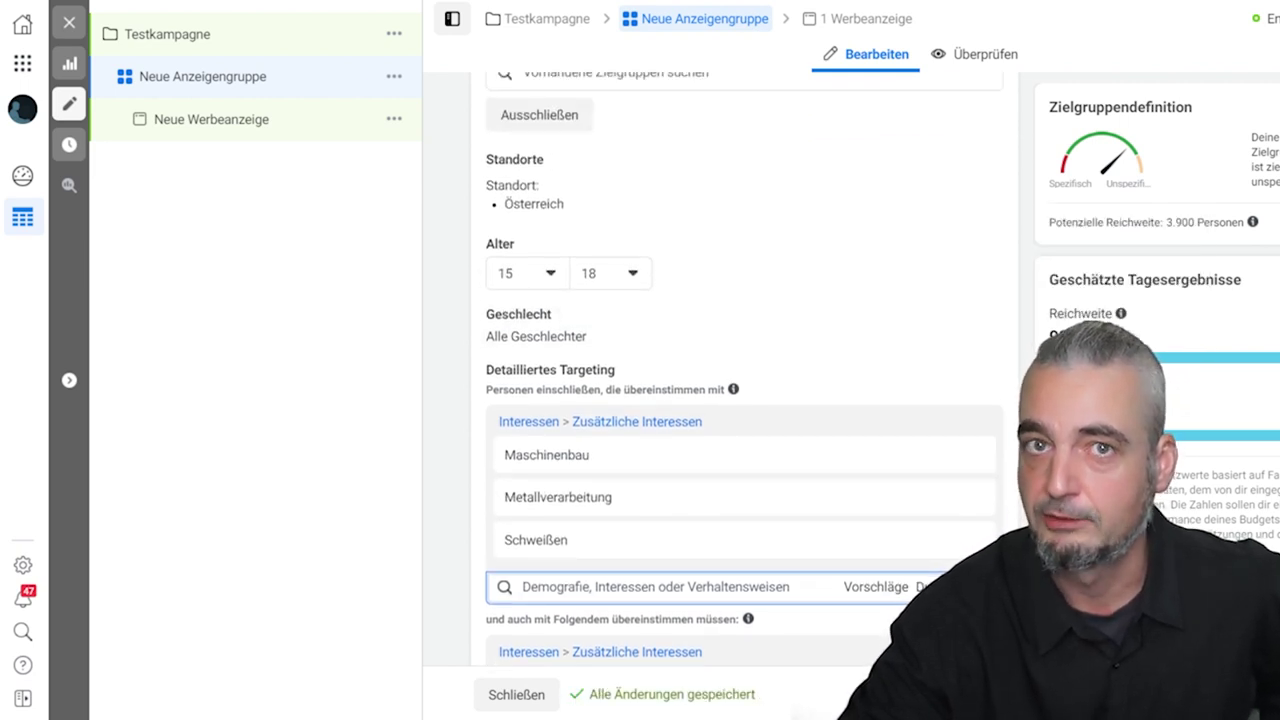
pyautogui.scroll(-6, 740, 400)
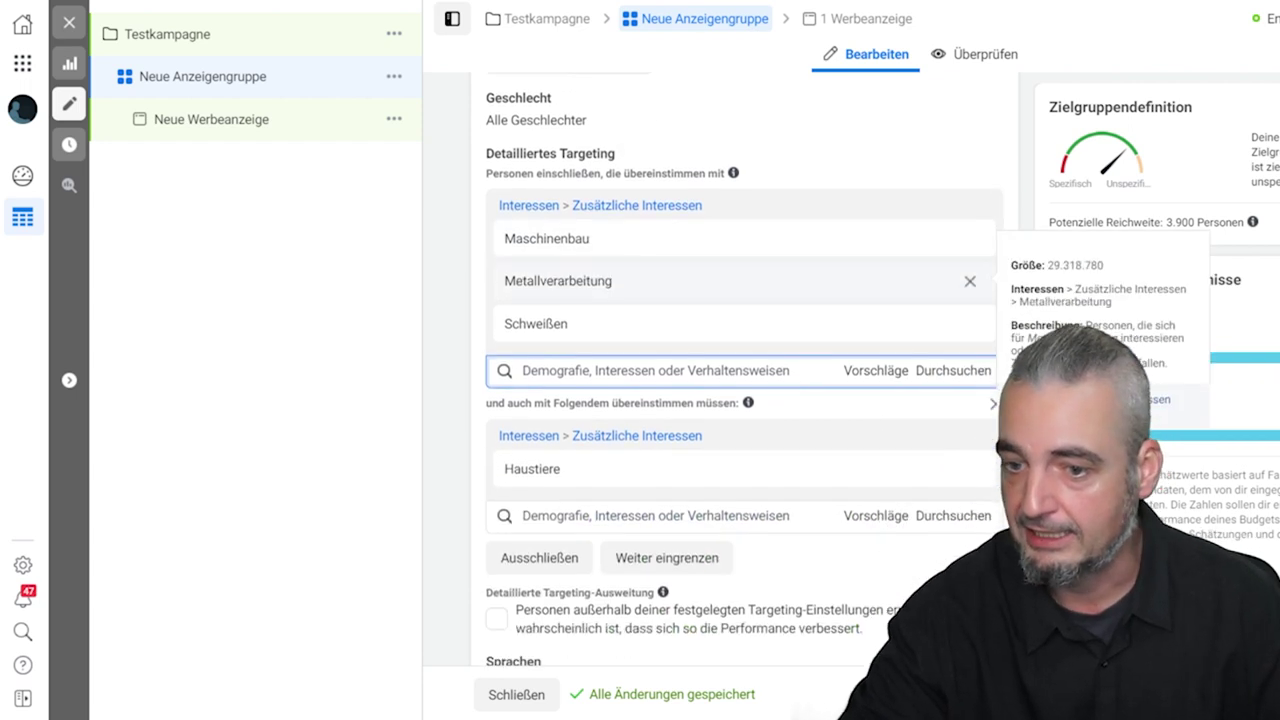
# Review the ad set's placement and optimization settings and check which audience types can be created under Custom Audiences
pyautogui.scroll(-5, 740, 400)
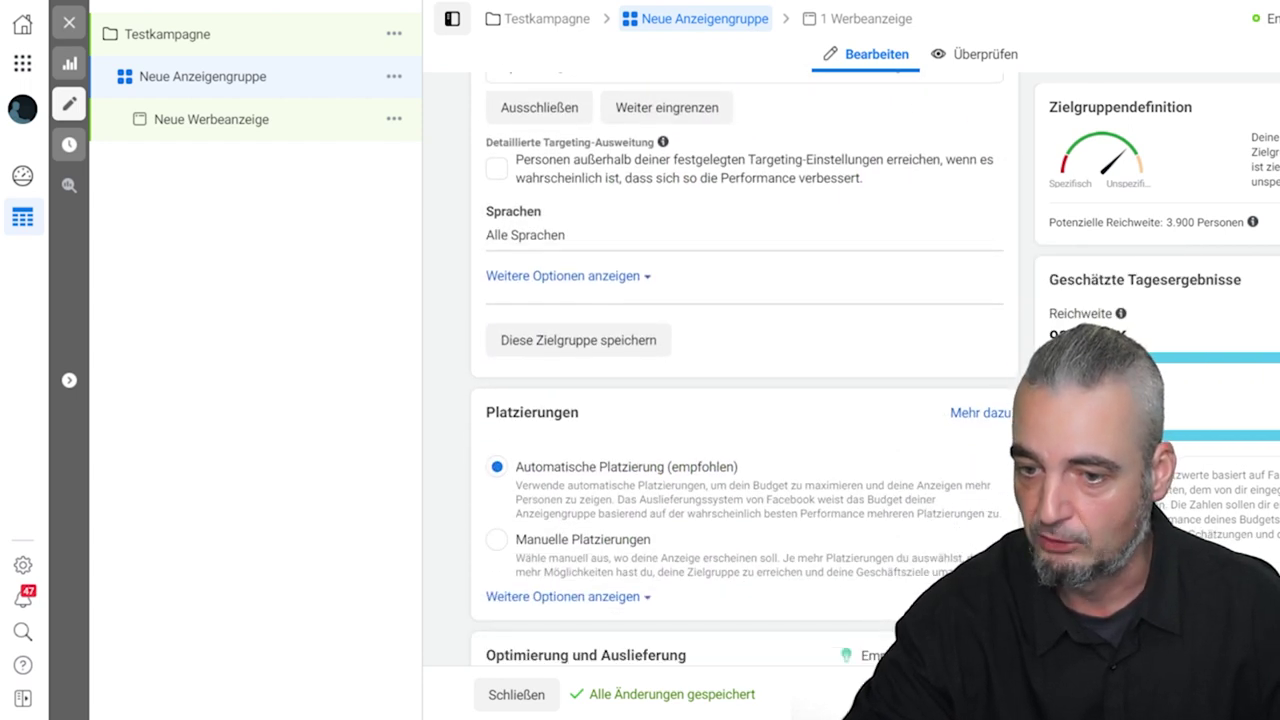
pyautogui.scroll(-1, 740, 400)
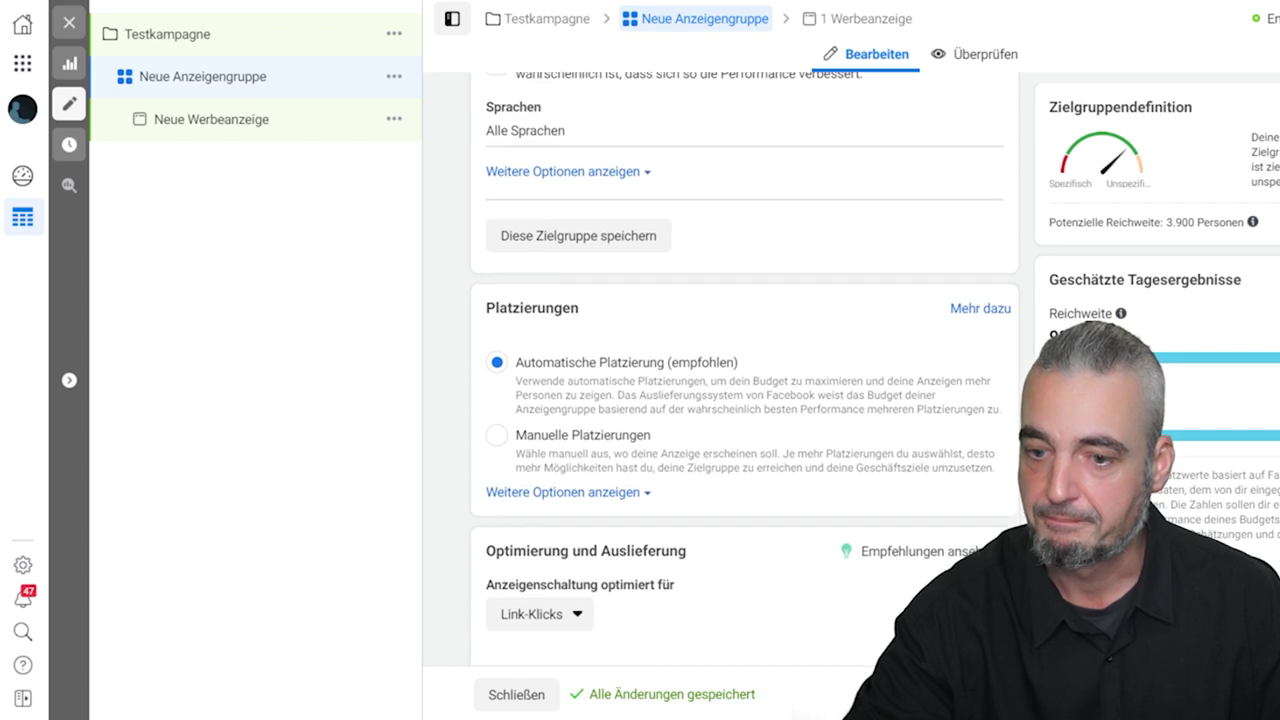
pyautogui.scroll(-1, 740, 400)
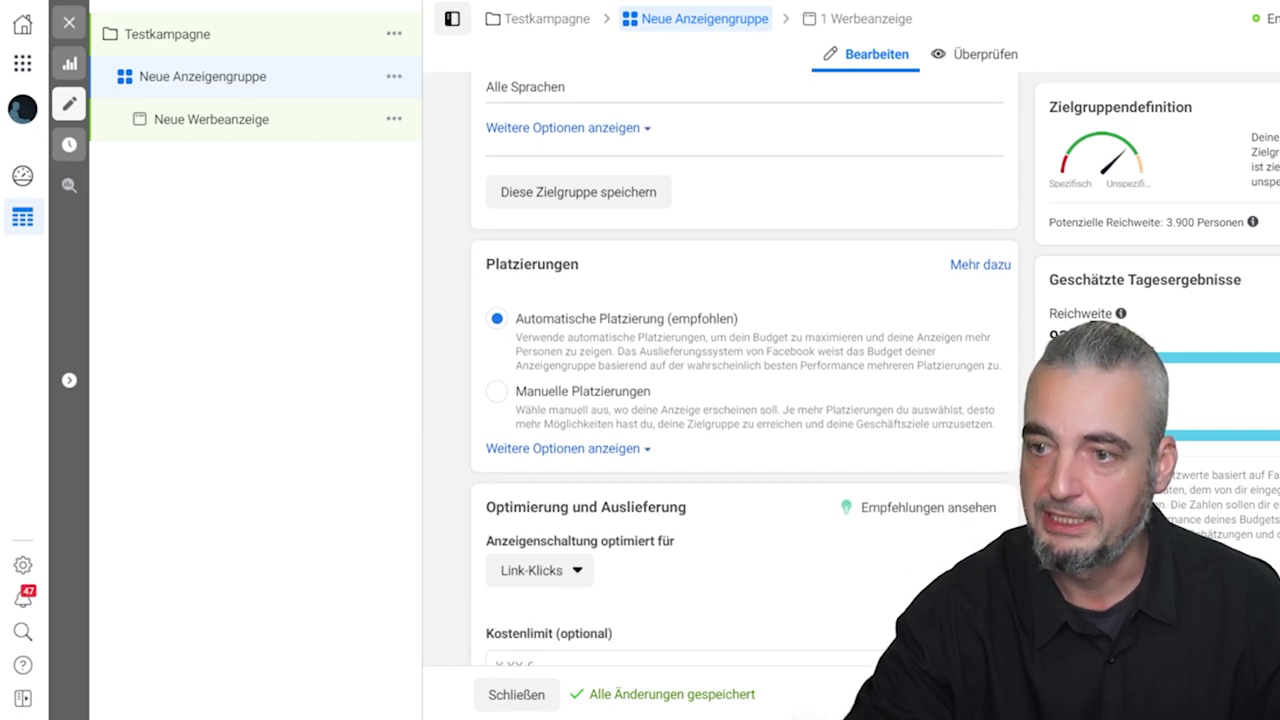
pyautogui.scroll(-2, 740, 400)
pyautogui.scroll(10, 740, 400)
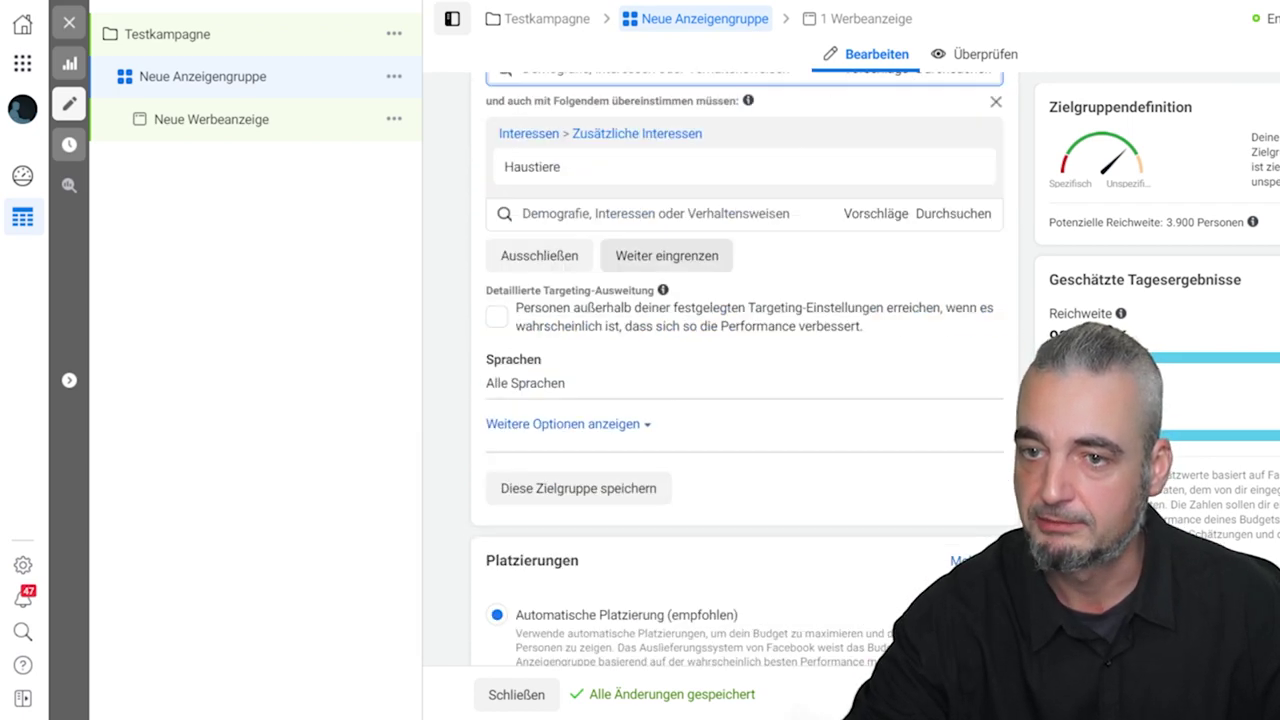
pyautogui.scroll(4, 740, 400)
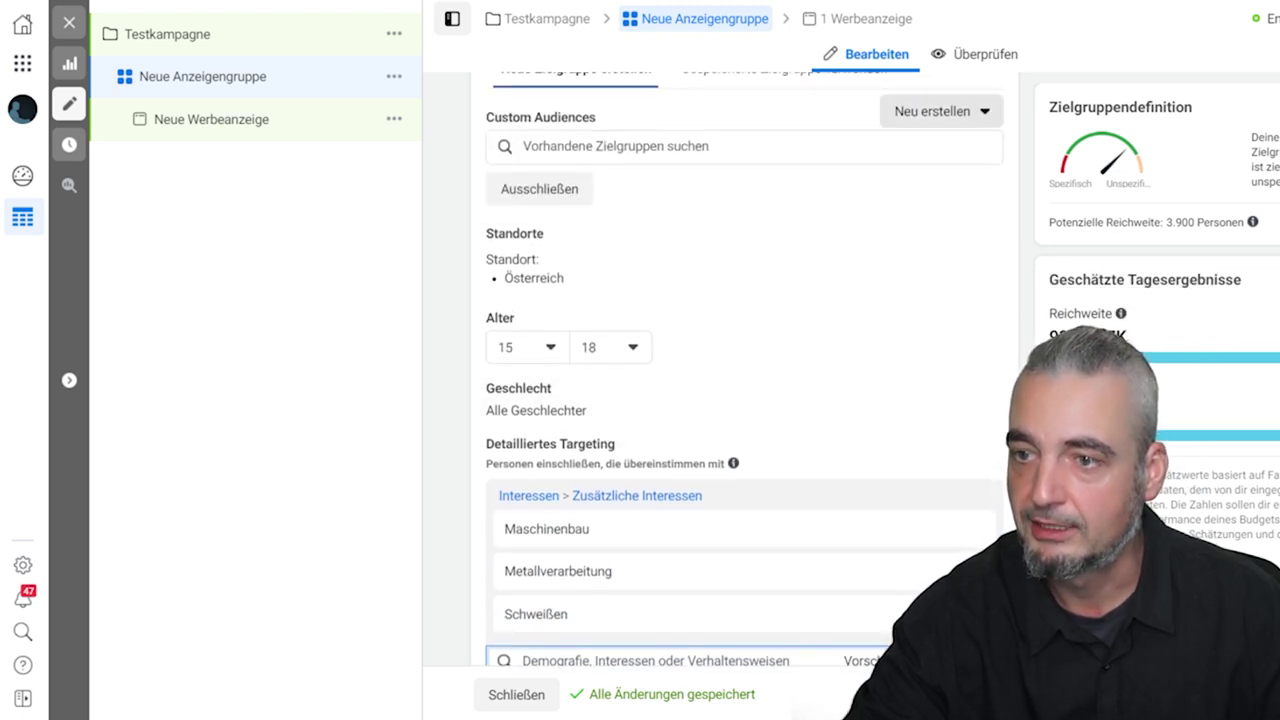
pyautogui.click(940, 111)
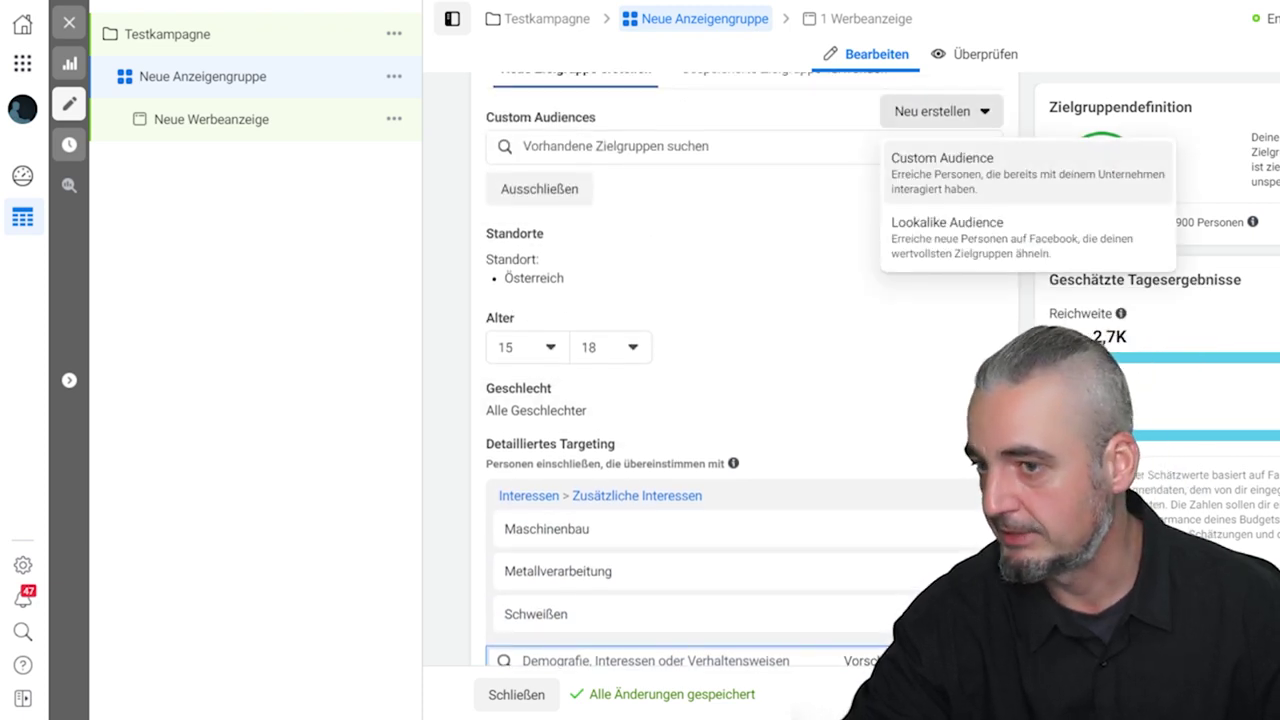
pyautogui.press('Escape')
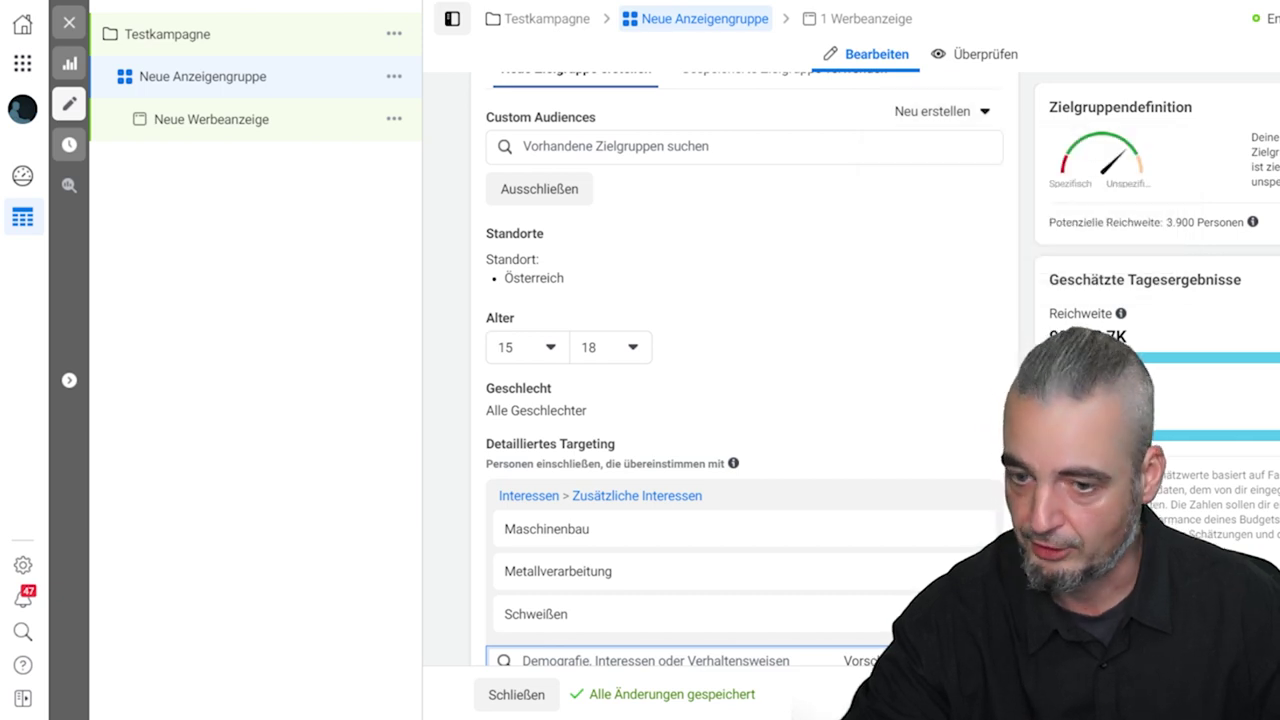
# Switch the ad set's placements to Manuelle Platzierungen
pyautogui.scroll(-5, 745, 400)
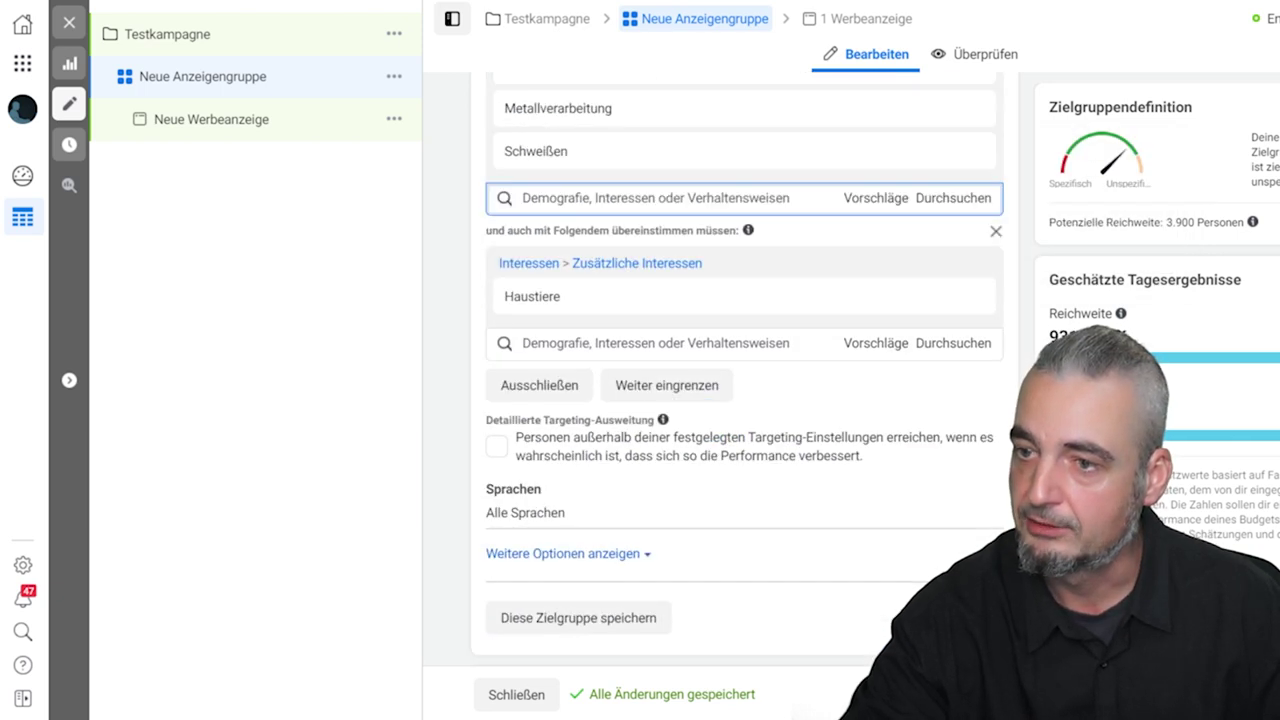
pyautogui.scroll(-6, 745, 400)
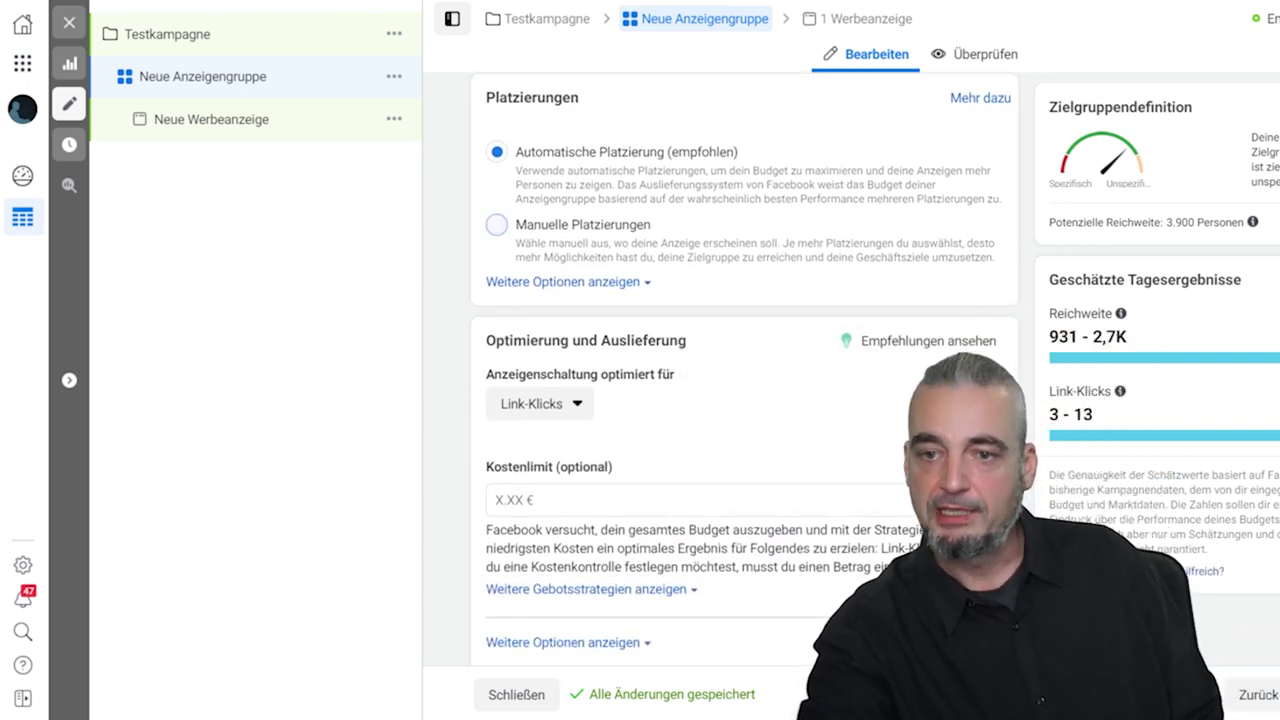
pyautogui.click(497, 224)
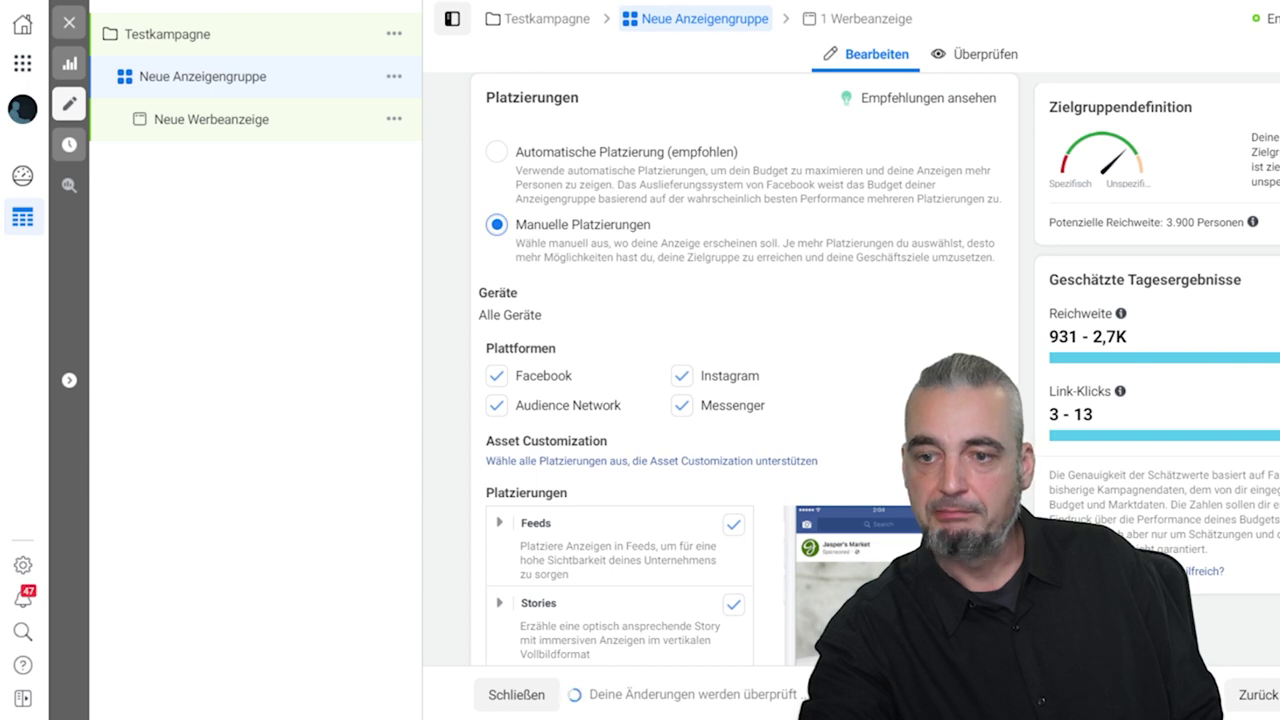
# Review the available platforms and placement categories, and expand the Feeds category to see its individual placements
pyautogui.scroll(-2, 745, 400)
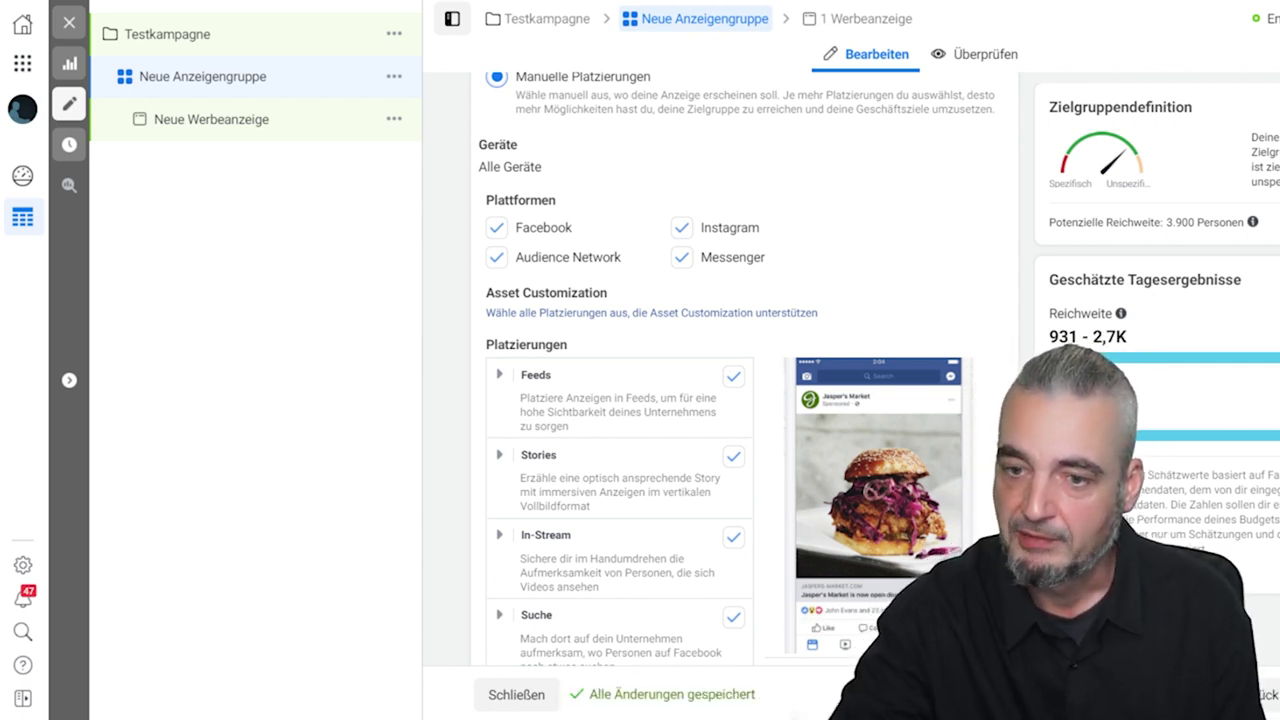
pyautogui.scroll(-3, 620, 400)
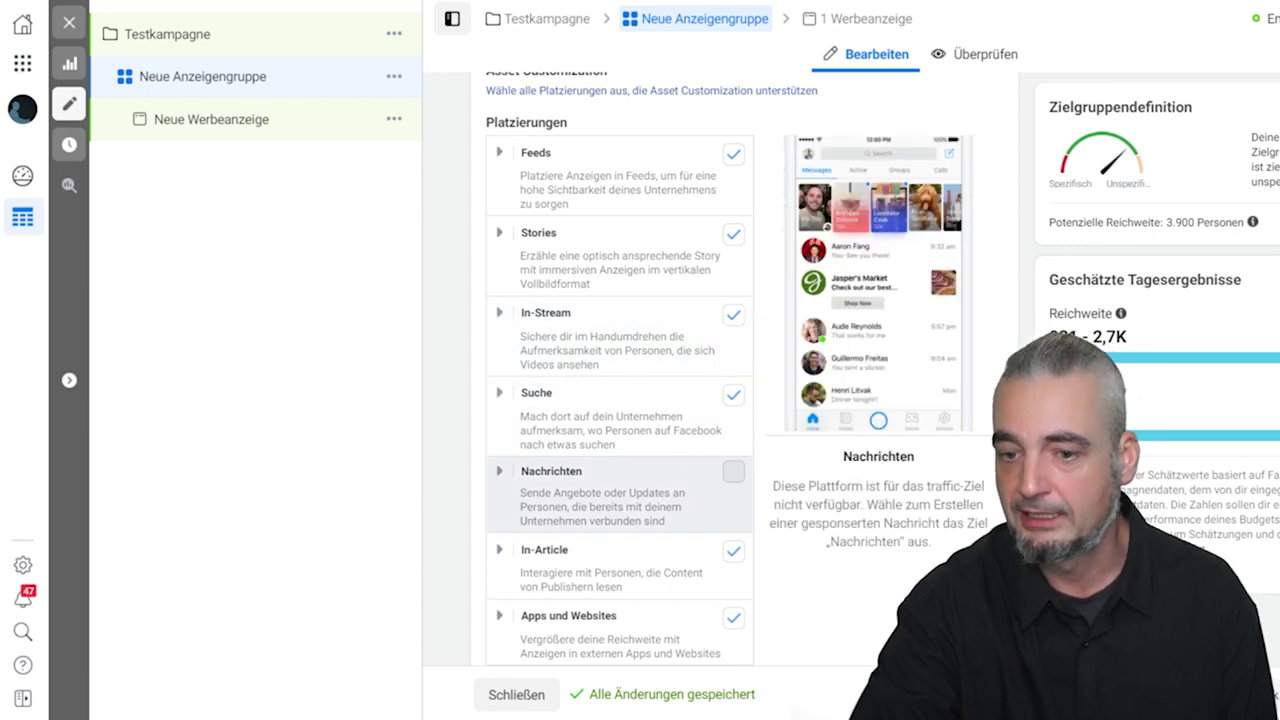
pyautogui.scroll(-3, 620, 400)
pyautogui.scroll(3, 620, 400)
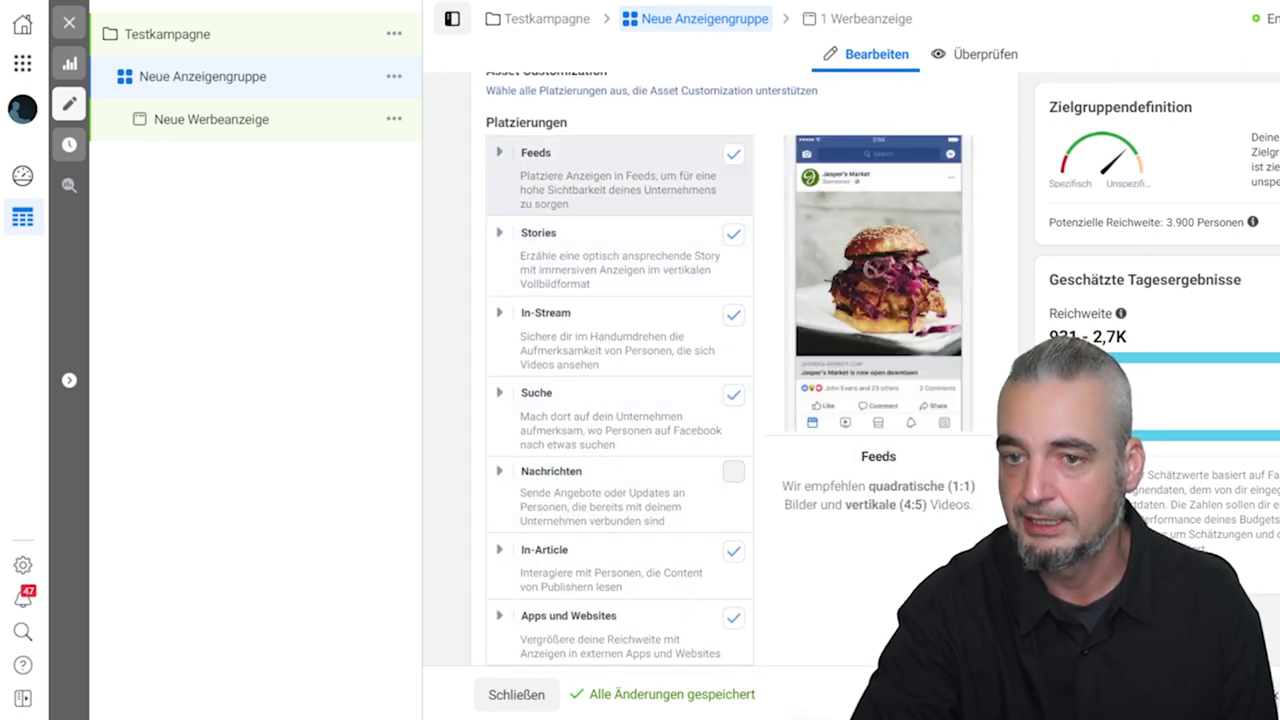
pyautogui.click(499, 152)
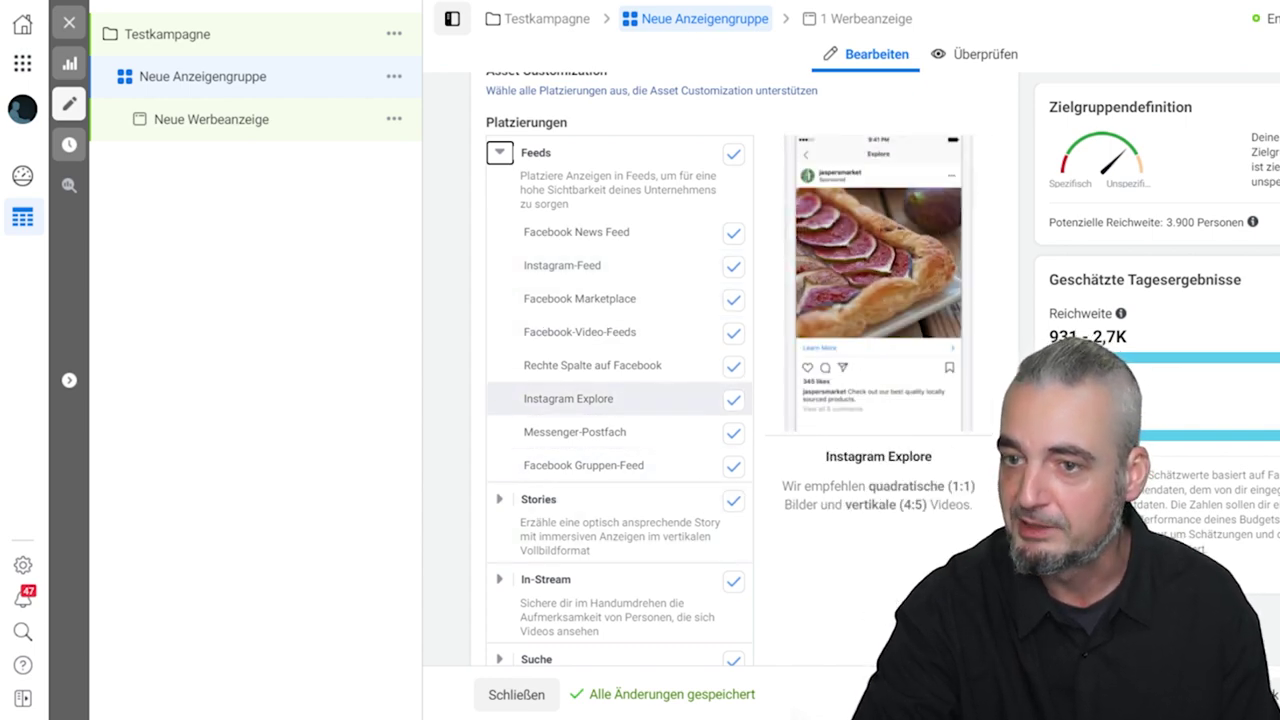
# Check the remaining placements and the optimization and delivery settings, and open the ad Neue Werbeanzeige for editing
pyautogui.scroll(-1, 620, 400)
pyautogui.scroll(-5, 620, 380)
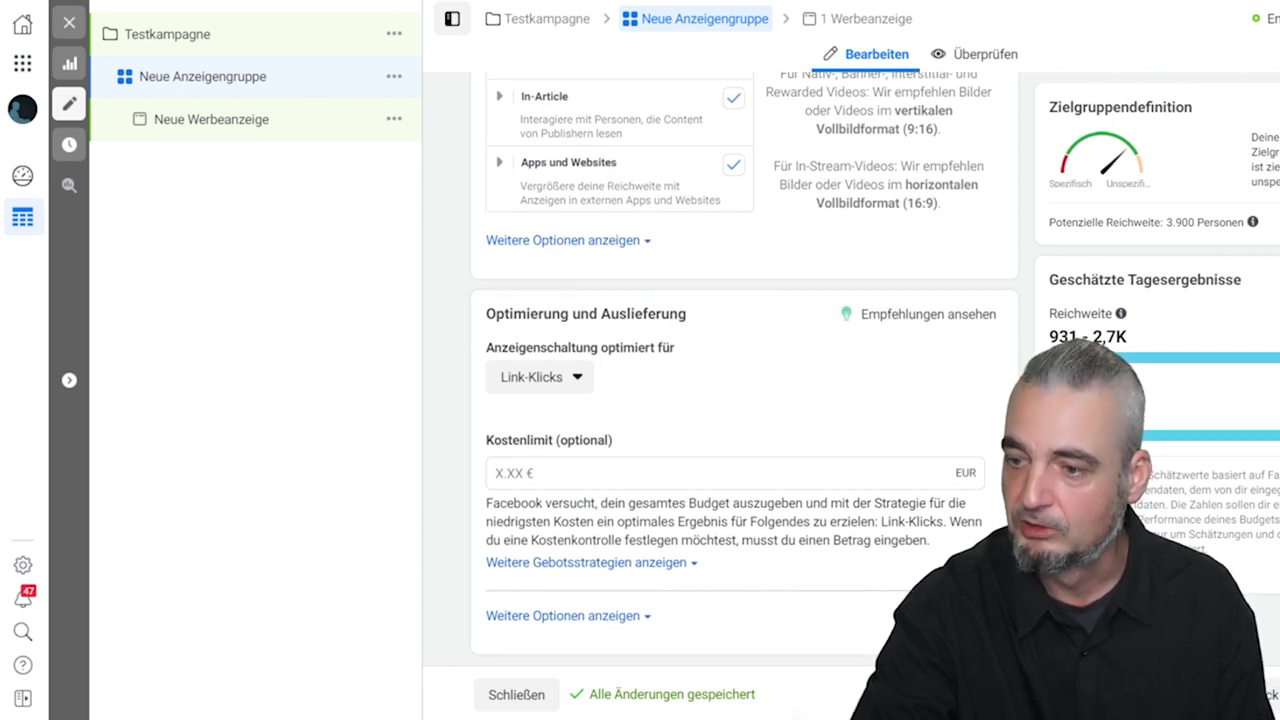
pyautogui.click(211, 119)
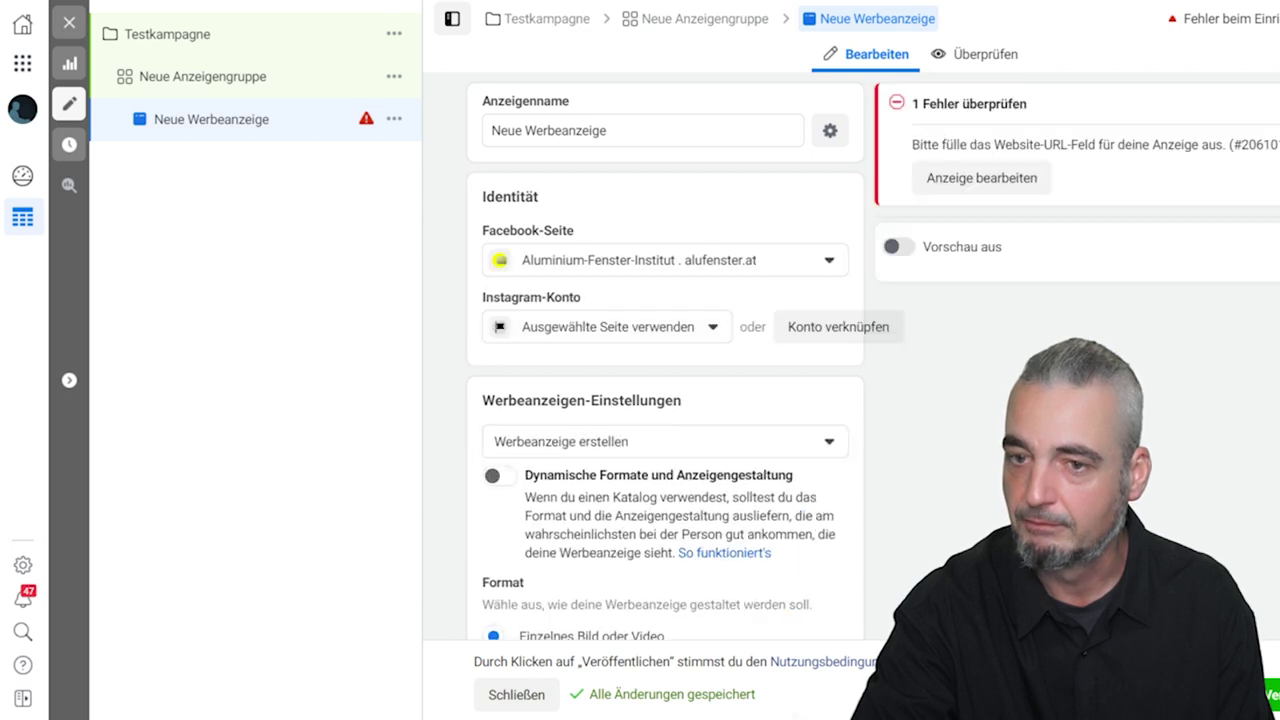